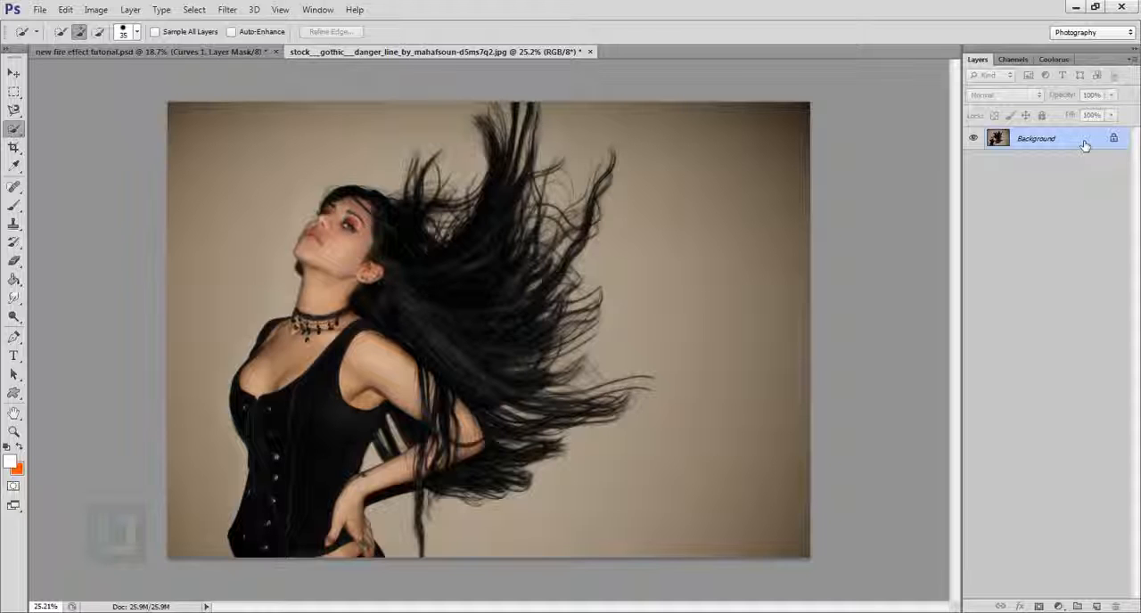
- Convert the Background into a regular layer and select the woman with her hair using the Quick Selection tool
{"action": "double_click", "coordinate": [1085, 145]}
{"action": "left_click", "coordinate": [701, 198]}
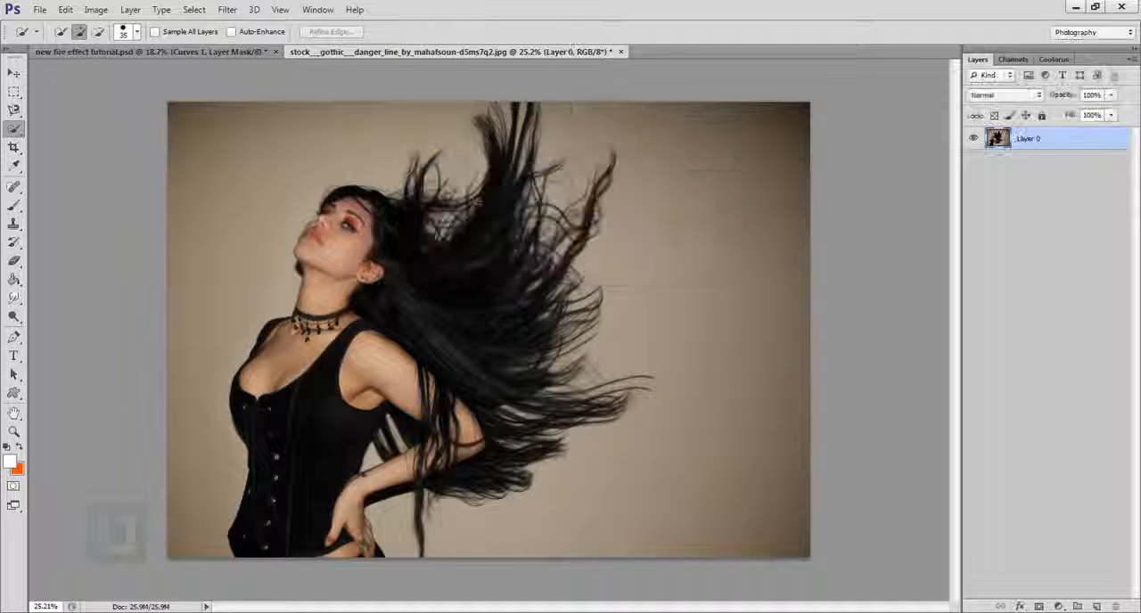
{"action": "right_click", "coordinate": [14, 131]}
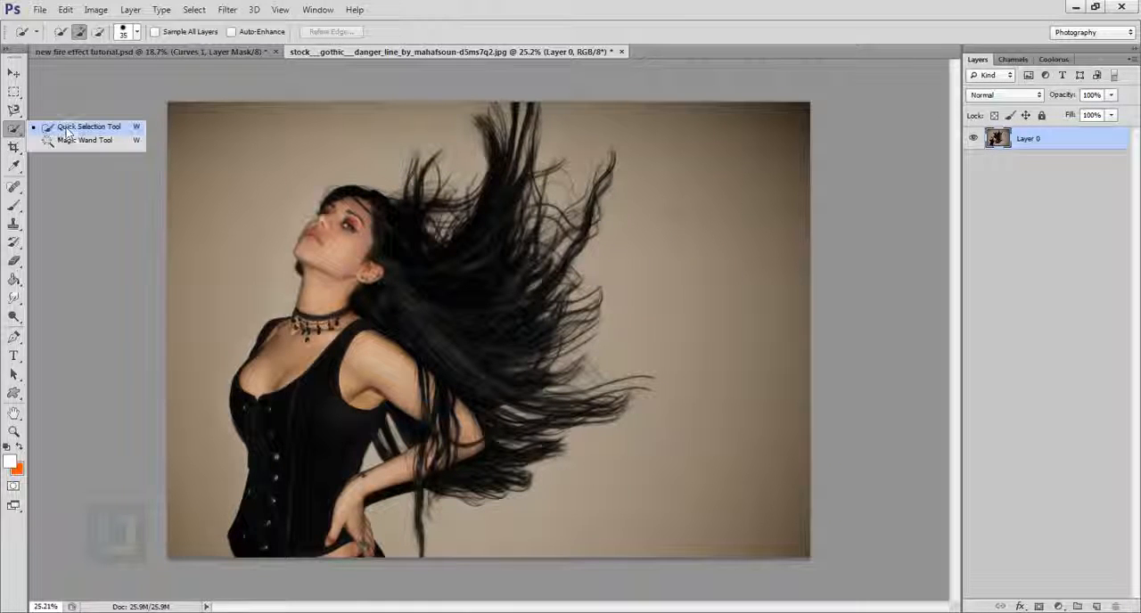
{"action": "left_click", "coordinate": [73, 128]}
{"action": "mouse_move", "coordinate": [290, 480]}
{"action": "left_mouse_down"}
{"action": "mouse_move", "coordinate": [347, 272]}
{"action": "mouse_move", "coordinate": [370, 240]}
{"action": "mouse_move", "coordinate": [325, 209]}
{"action": "mouse_move", "coordinate": [410, 321]}
{"action": "mouse_move", "coordinate": [457, 352]}
{"action": "mouse_move", "coordinate": [427, 393]}
{"action": "left_mouse_up"}
{"action": "mouse_move", "coordinate": [462, 341]}
{"action": "left_mouse_down"}
{"action": "mouse_move", "coordinate": [486, 245]}
{"action": "mouse_move", "coordinate": [528, 352]}
{"action": "mouse_move", "coordinate": [503, 401]}
{"action": "mouse_move", "coordinate": [559, 414]}
{"action": "mouse_move", "coordinate": [492, 467]}
{"action": "left_mouse_up"}
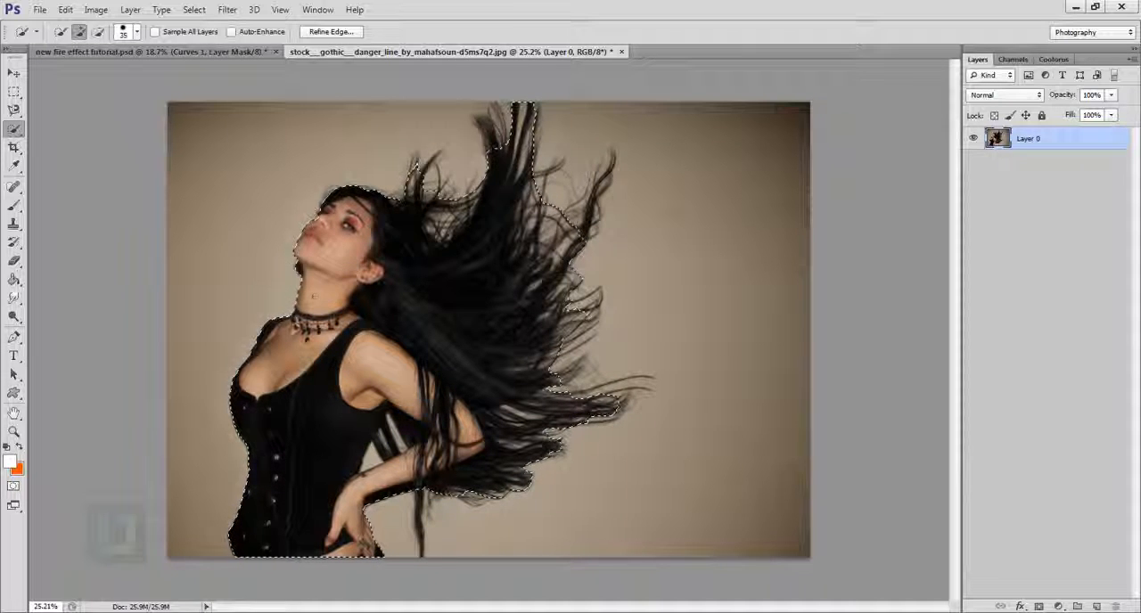
- Subtract the dark patch below the chin from the selection and add a layer mask from the selection
{"action": "scroll", "coordinate": [299, 279], "scroll_direction": "up", "scroll_amount": 3}
{"action": "scroll", "coordinate": [298, 280], "scroll_direction": "up", "scroll_amount": 4}
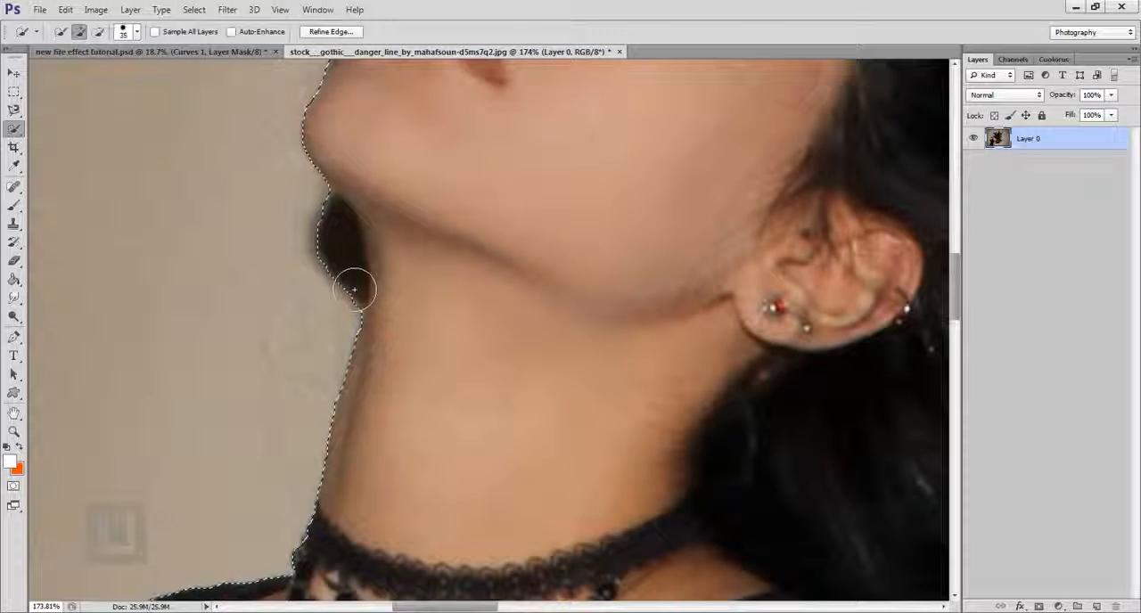
{"action": "key", "text": "alt"}
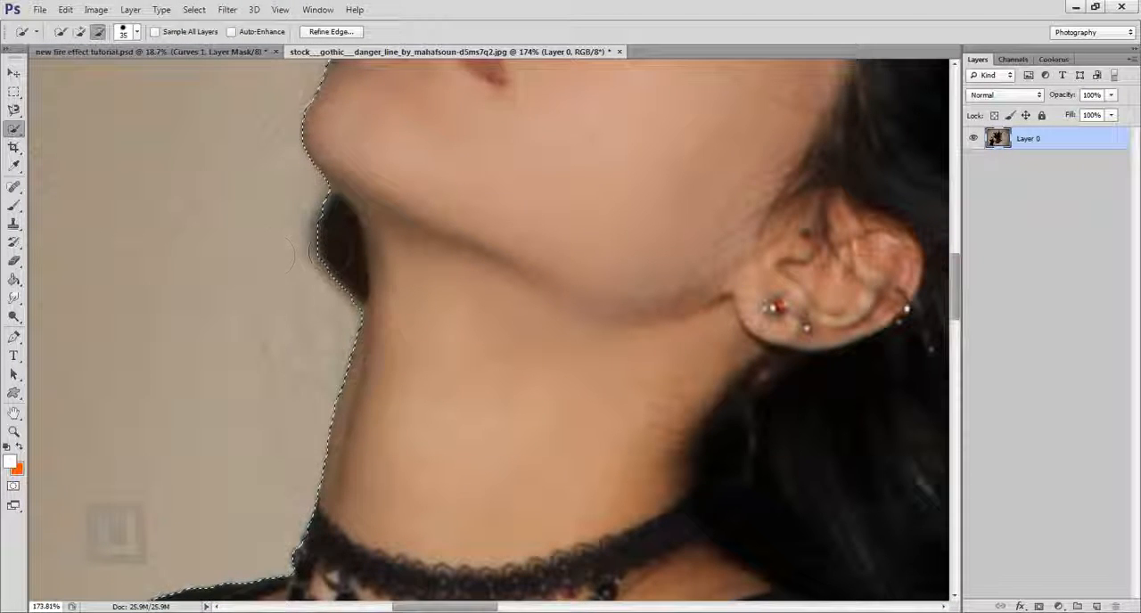
{"action": "left_click_drag", "start_coordinate": [344, 255], "coordinate": [354, 293]}
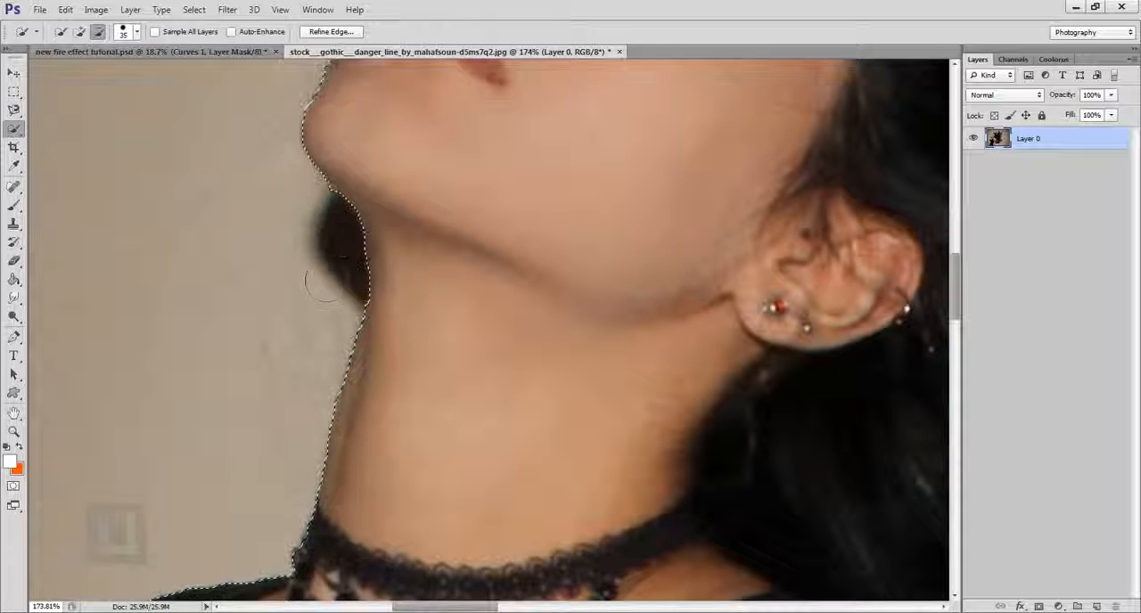
{"action": "scroll", "coordinate": [335, 305], "scroll_direction": "down", "scroll_amount": 10}
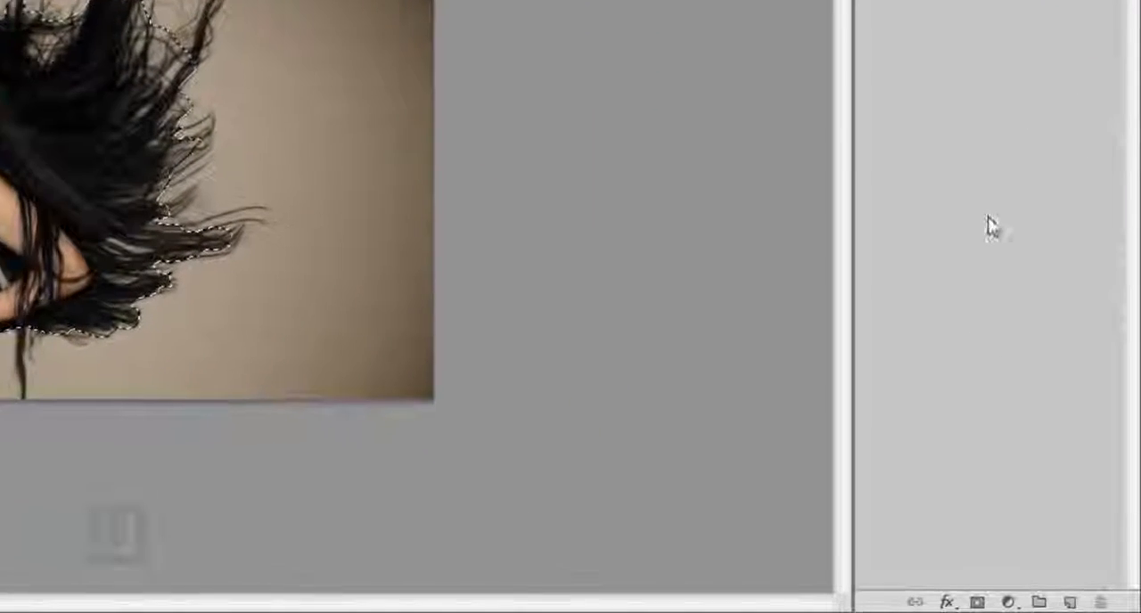
{"action": "left_click", "coordinate": [970, 603]}
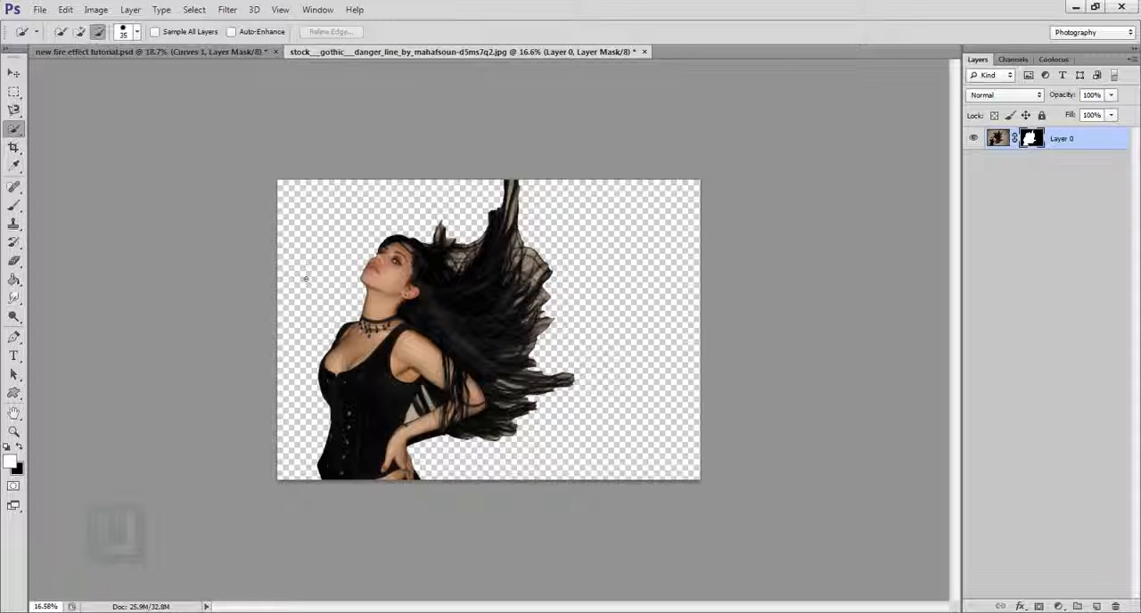
- Add a new layer beneath Layer 0 and fill it with white (ffffff)
{"action": "left_click", "coordinate": [1096, 606]}
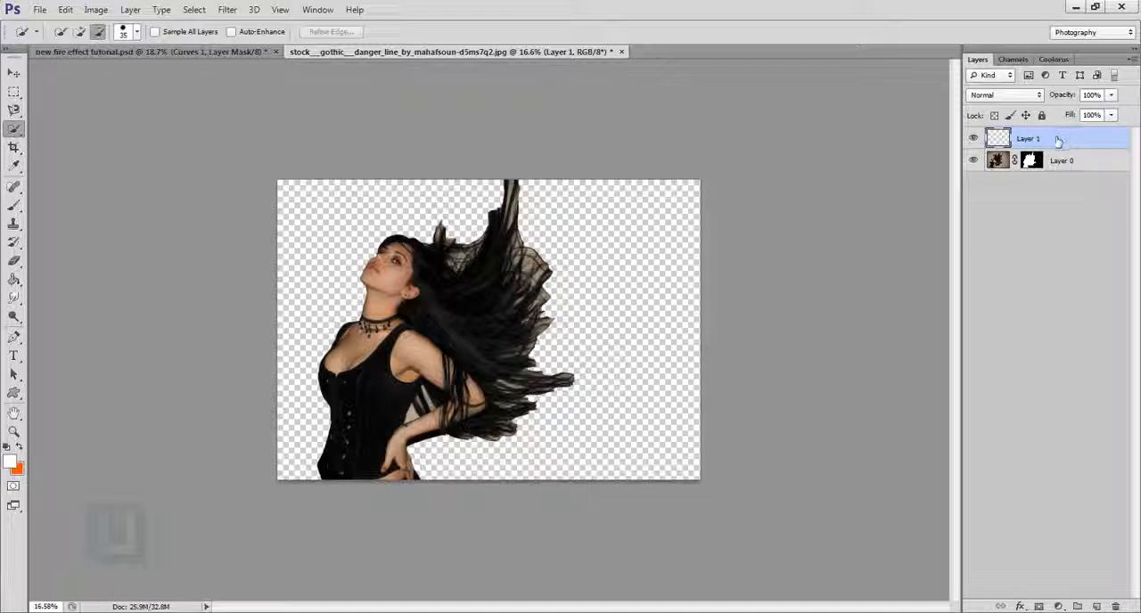
{"action": "left_click_drag", "start_coordinate": [1058, 141], "coordinate": [1055, 185]}
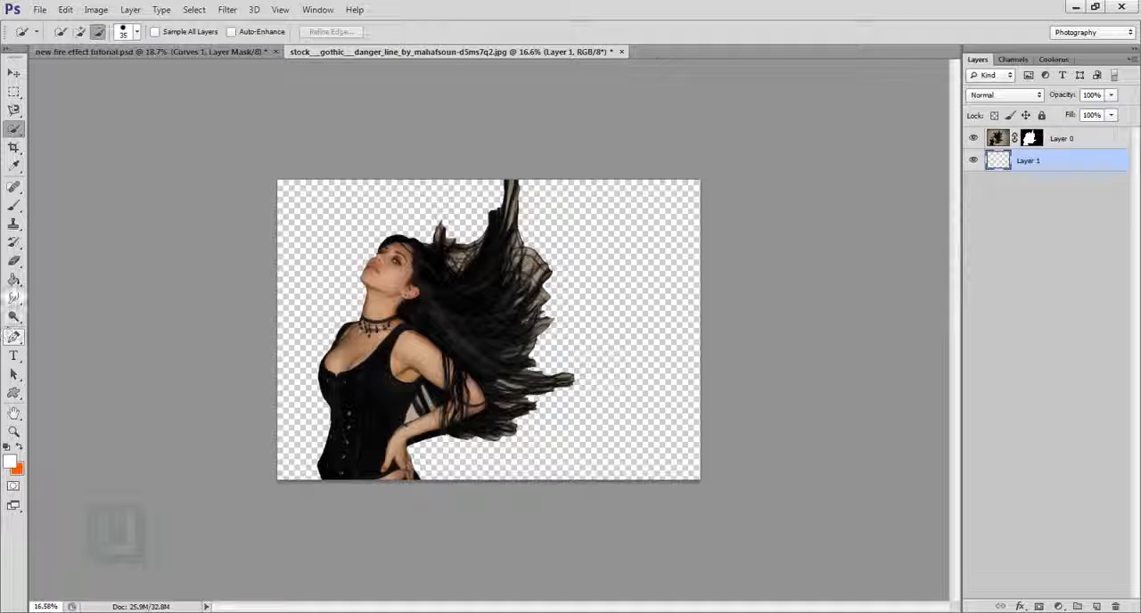
{"action": "left_click", "coordinate": [14, 281]}
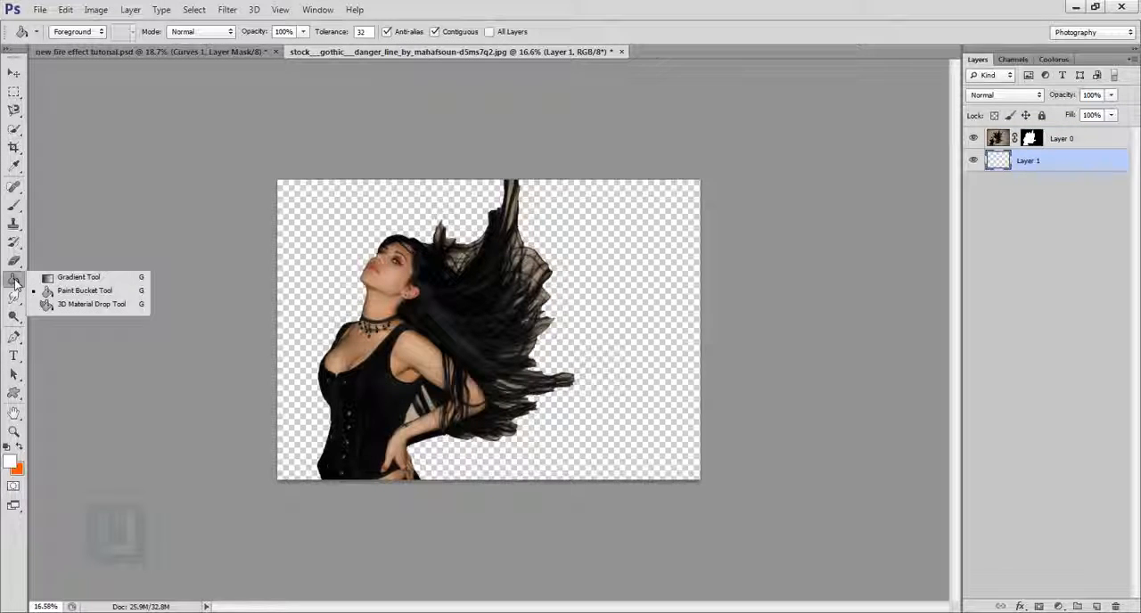
{"action": "left_click", "coordinate": [10, 462]}
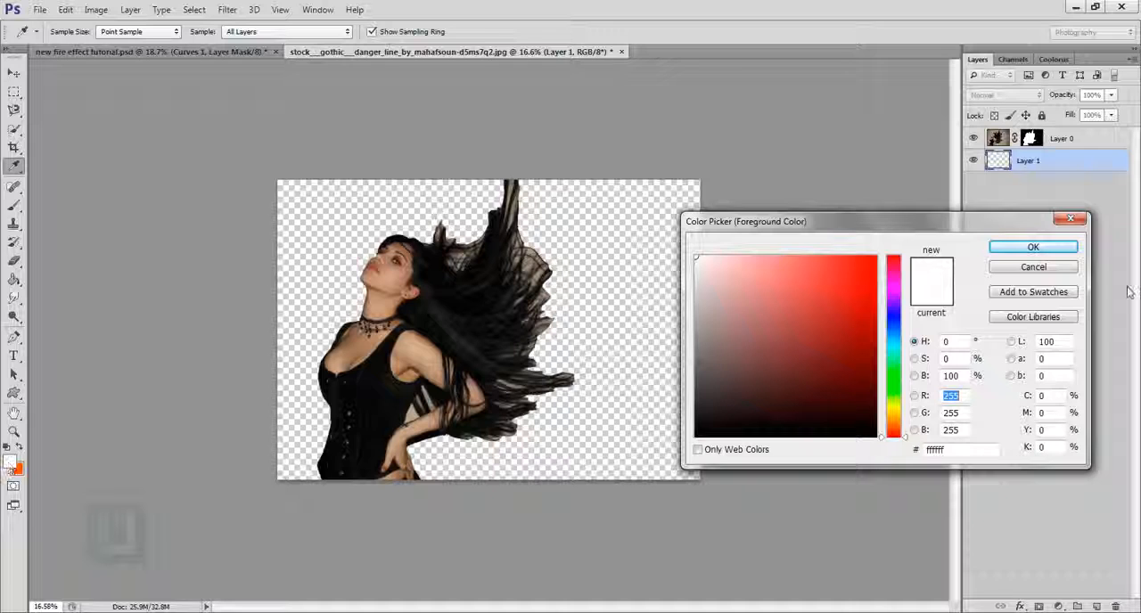
{"action": "left_click", "coordinate": [1033, 247]}
{"action": "left_click", "coordinate": [613, 305]}
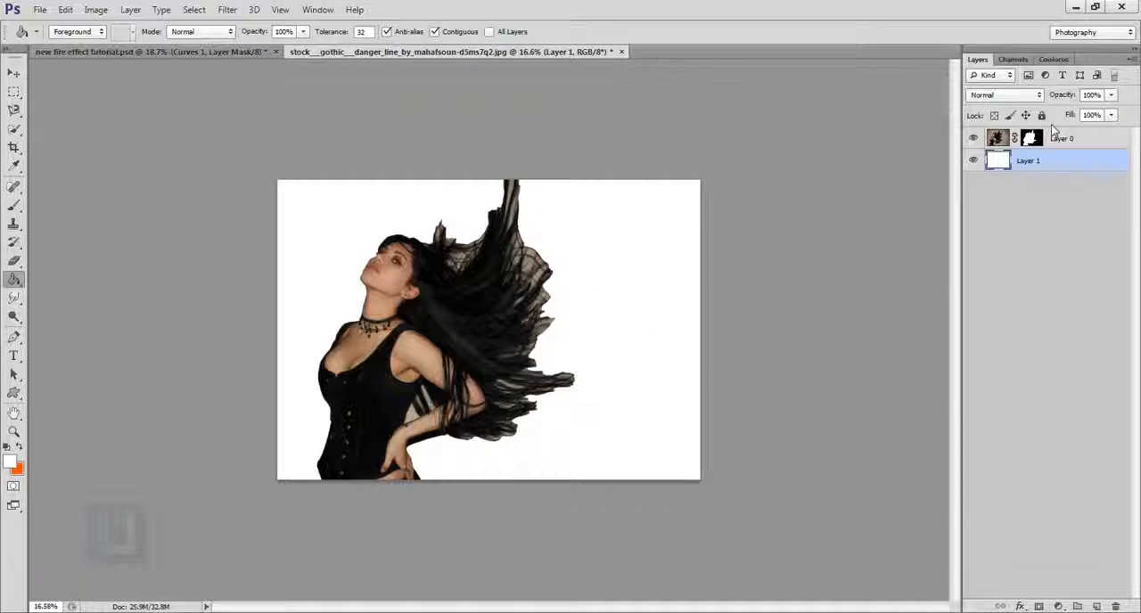
{"action": "key", "text": "alt+BackSpace"}
- Start Refine Mask on Layer 0's mask and brush along the outer edges of the flowing hair with a size 200 refine brush
{"action": "scroll", "coordinate": [474, 290], "scroll_direction": "up", "scroll_amount": 3}
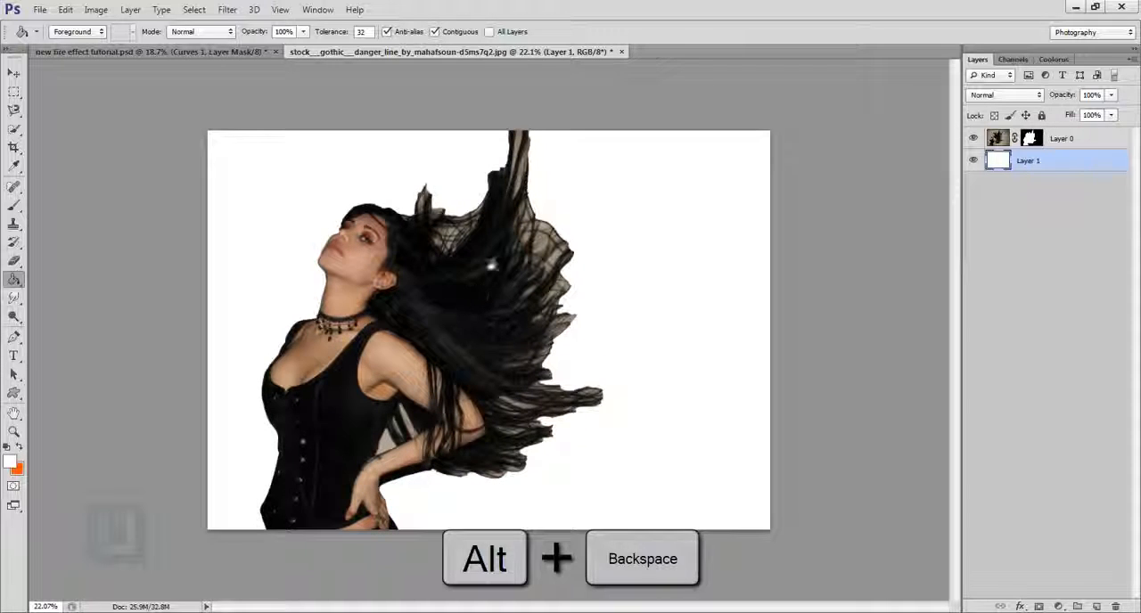
{"action": "left_click", "coordinate": [1032, 139]}
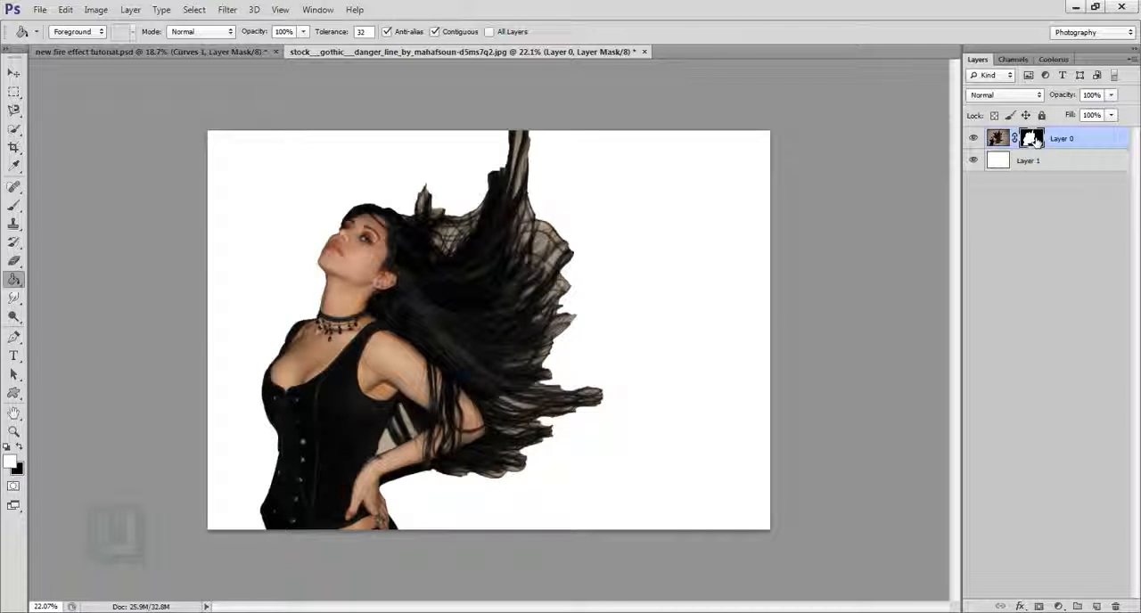
{"action": "right_click", "coordinate": [1031, 139]}
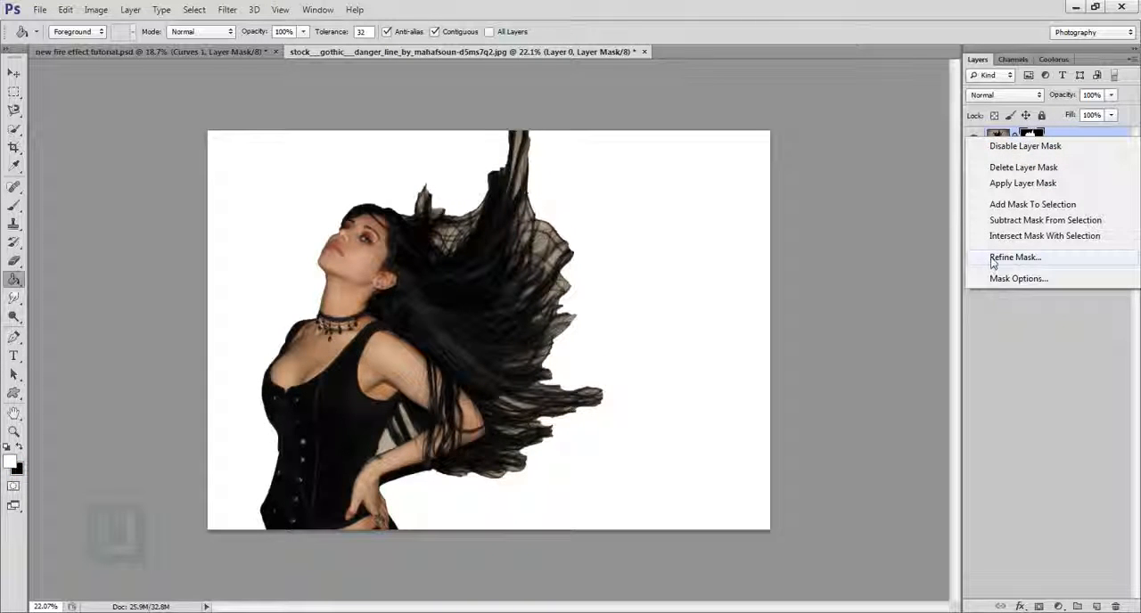
{"action": "left_click", "coordinate": [1014, 257]}
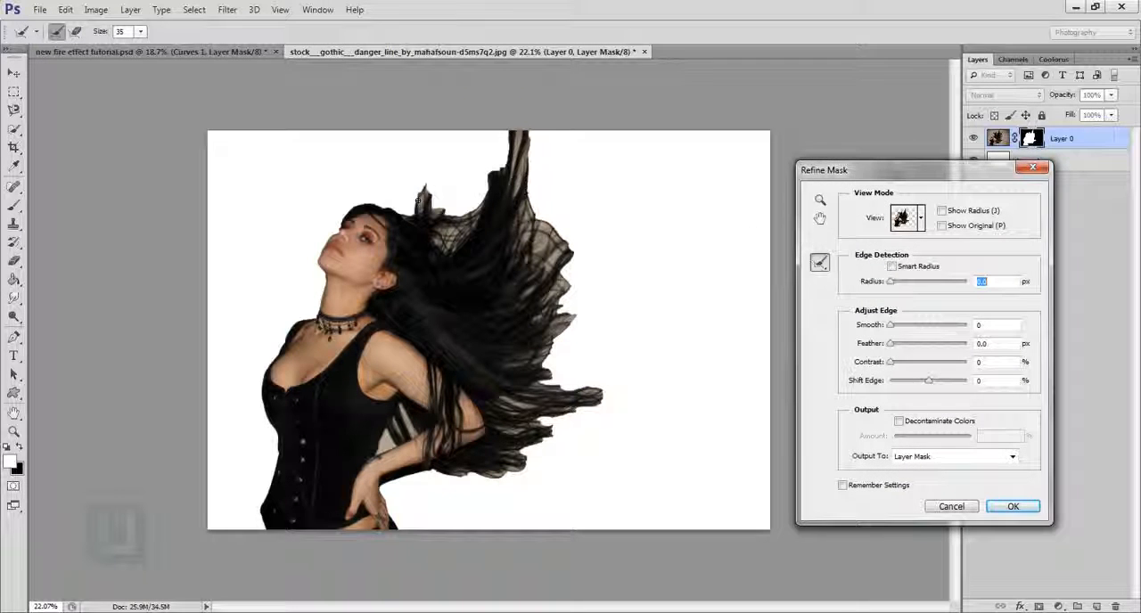
{"action": "left_click_drag", "start_coordinate": [425, 198], "coordinate": [438, 207]}
{"action": "key", "text": "bracketright"}
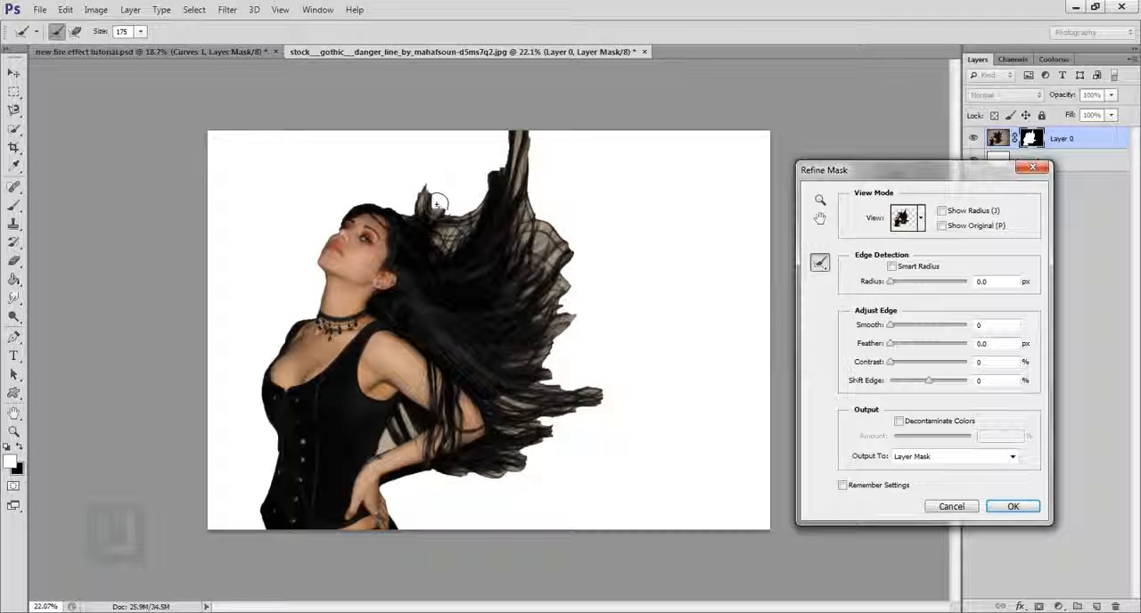
{"action": "key", "text": "bracketleft"}
{"action": "key", "text": "bracketright"}
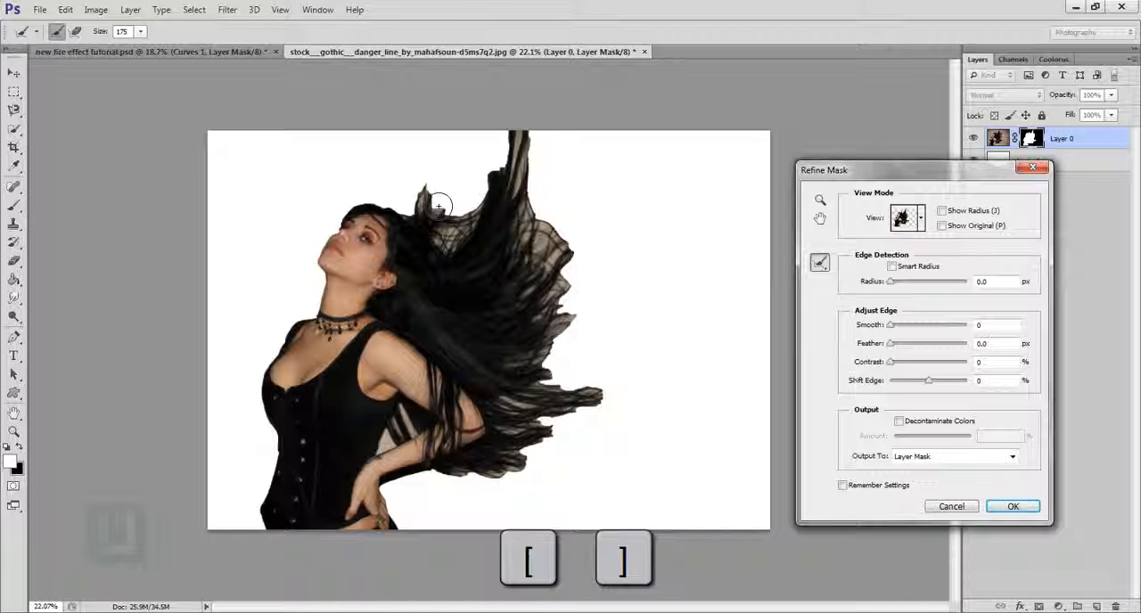
{"action": "key", "text": "bracketright"}
{"action": "key", "text": "bracketright"}
{"action": "key", "text": "bracketright"}
{"action": "key", "text": "bracketleft"}
{"action": "mouse_move", "coordinate": [446, 216]}
{"action": "left_mouse_down"}
{"action": "mouse_move", "coordinate": [426, 190]}
{"action": "mouse_move", "coordinate": [448, 204]}
{"action": "left_mouse_up"}
{"action": "mouse_move", "coordinate": [454, 267]}
{"action": "left_mouse_down"}
{"action": "mouse_move", "coordinate": [438, 194]}
{"action": "mouse_move", "coordinate": [471, 196]}
{"action": "mouse_move", "coordinate": [522, 174]}
{"action": "mouse_move", "coordinate": [510, 187]}
{"action": "mouse_move", "coordinate": [499, 182]}
{"action": "mouse_move", "coordinate": [526, 145]}
{"action": "mouse_move", "coordinate": [544, 141]}
{"action": "mouse_move", "coordinate": [546, 214]}
{"action": "mouse_move", "coordinate": [578, 266]}
{"action": "mouse_move", "coordinate": [583, 241]}
{"action": "mouse_move", "coordinate": [585, 266]}
{"action": "mouse_move", "coordinate": [601, 239]}
{"action": "mouse_move", "coordinate": [606, 178]}
{"action": "left_mouse_up"}
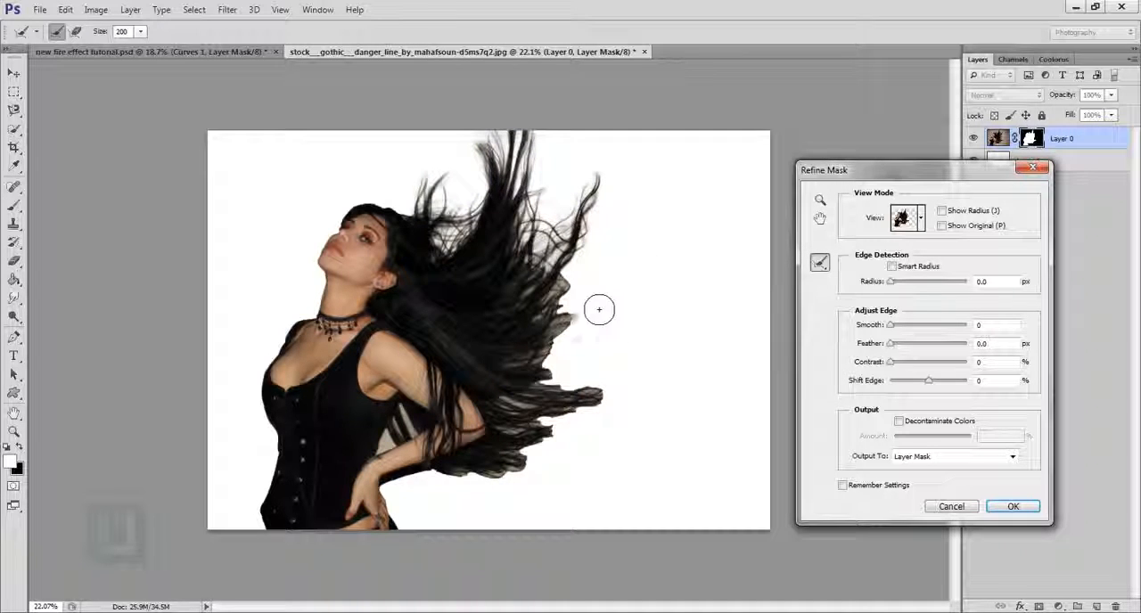
{"action": "mouse_move", "coordinate": [537, 331]}
{"action": "left_mouse_down"}
{"action": "mouse_move", "coordinate": [571, 346]}
{"action": "mouse_move", "coordinate": [550, 382]}
{"action": "mouse_move", "coordinate": [578, 421]}
{"action": "mouse_move", "coordinate": [618, 414]}
{"action": "mouse_move", "coordinate": [557, 421]}
{"action": "mouse_move", "coordinate": [643, 423]}
{"action": "mouse_move", "coordinate": [572, 425]}
{"action": "mouse_move", "coordinate": [562, 414]}
{"action": "mouse_move", "coordinate": [550, 433]}
{"action": "mouse_move", "coordinate": [531, 429]}
{"action": "mouse_move", "coordinate": [550, 436]}
{"action": "mouse_move", "coordinate": [534, 443]}
{"action": "mouse_move", "coordinate": [562, 463]}
{"action": "mouse_move", "coordinate": [492, 499]}
{"action": "mouse_move", "coordinate": [457, 501]}
{"action": "mouse_move", "coordinate": [521, 496]}
{"action": "mouse_move", "coordinate": [425, 510]}
{"action": "mouse_move", "coordinate": [463, 496]}
{"action": "left_mouse_up"}
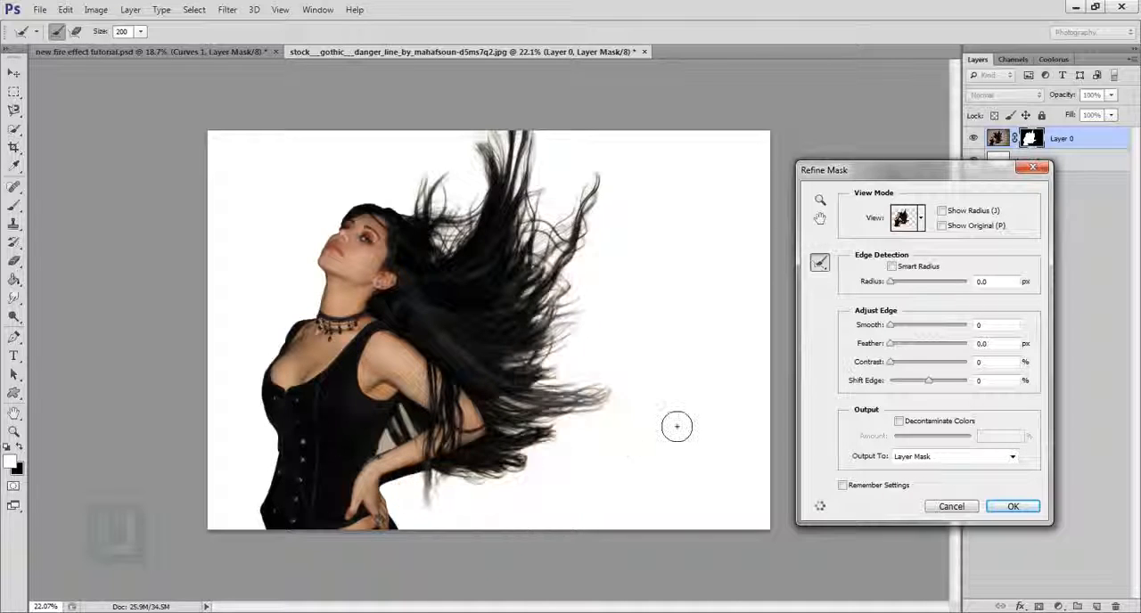
{"action": "left_click_drag", "start_coordinate": [542, 272], "coordinate": [569, 199]}
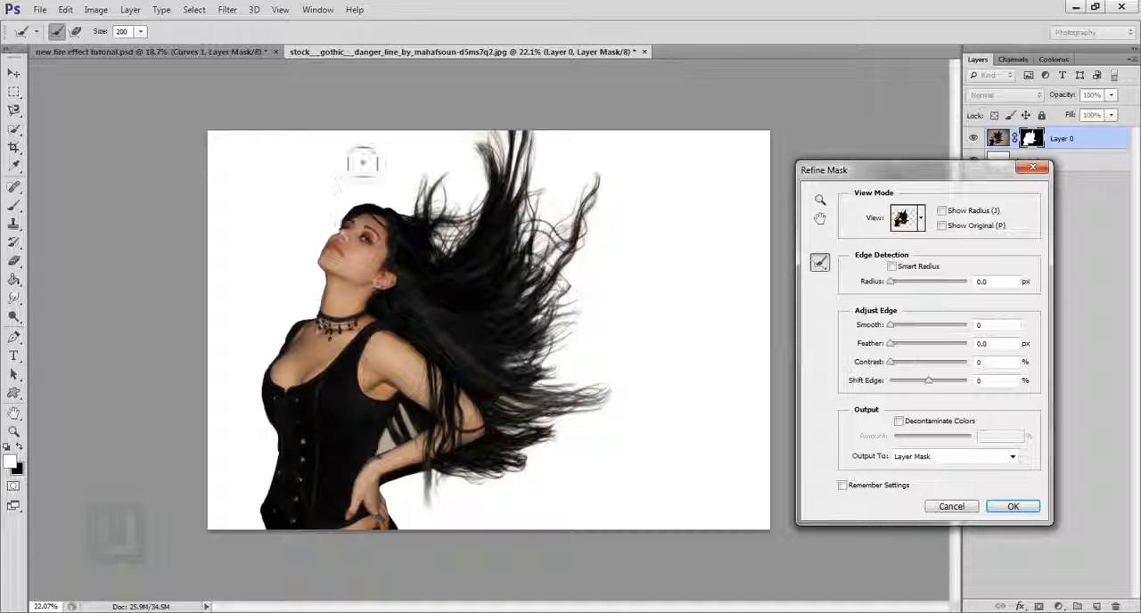
- Reduce the refine brush size to 40 and brush along the hair edge on top of the woman's head
{"action": "key", "text": "ctrl+plus"}
{"action": "key", "text": "ctrl+plus"}
{"action": "key", "text": "ctrl+plus"}
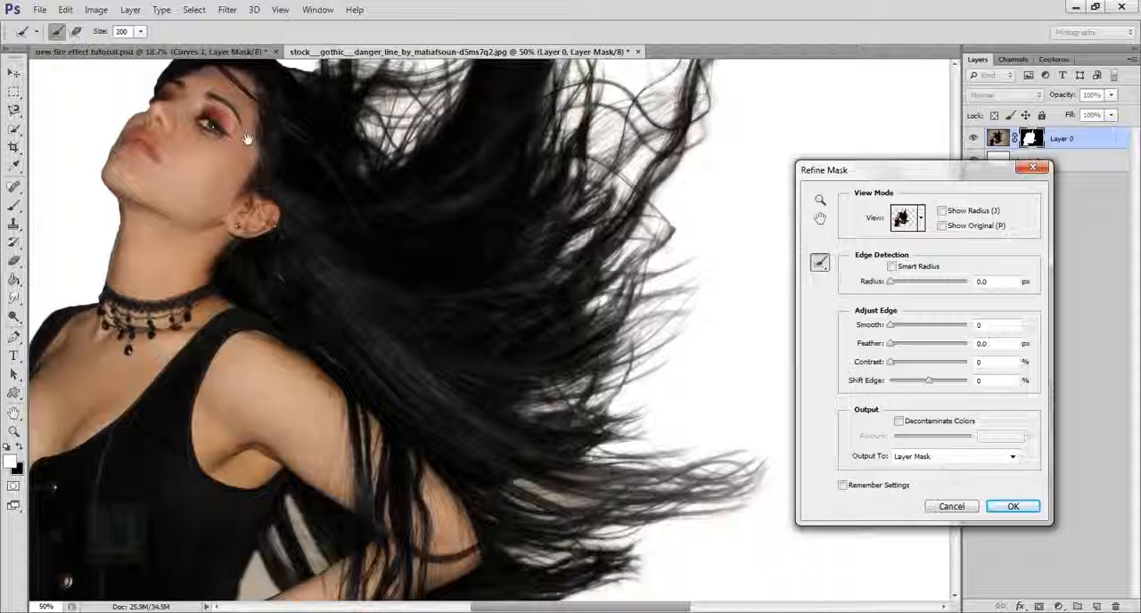
{"action": "mouse_move", "coordinate": [248, 139]}
{"action": "left_mouse_down"}
{"action": "mouse_move", "coordinate": [490, 402]}
{"action": "mouse_move", "coordinate": [501, 431]}
{"action": "left_mouse_up"}
{"action": "key", "text": "bracketleft"}
{"action": "key", "text": "bracketleft"}
{"action": "key", "text": "bracketleft"}
{"action": "key", "text": "bracketleft"}
{"action": "key", "text": "bracketleft"}
{"action": "key", "text": "bracketleft"}
{"action": "key", "text": "bracketleft"}
{"action": "key", "text": "bracketleft"}
{"action": "key", "text": "bracketleft"}
{"action": "key", "text": "bracketleft"}
{"action": "scroll", "coordinate": [406, 376], "scroll_direction": "up", "scroll_amount": 1}
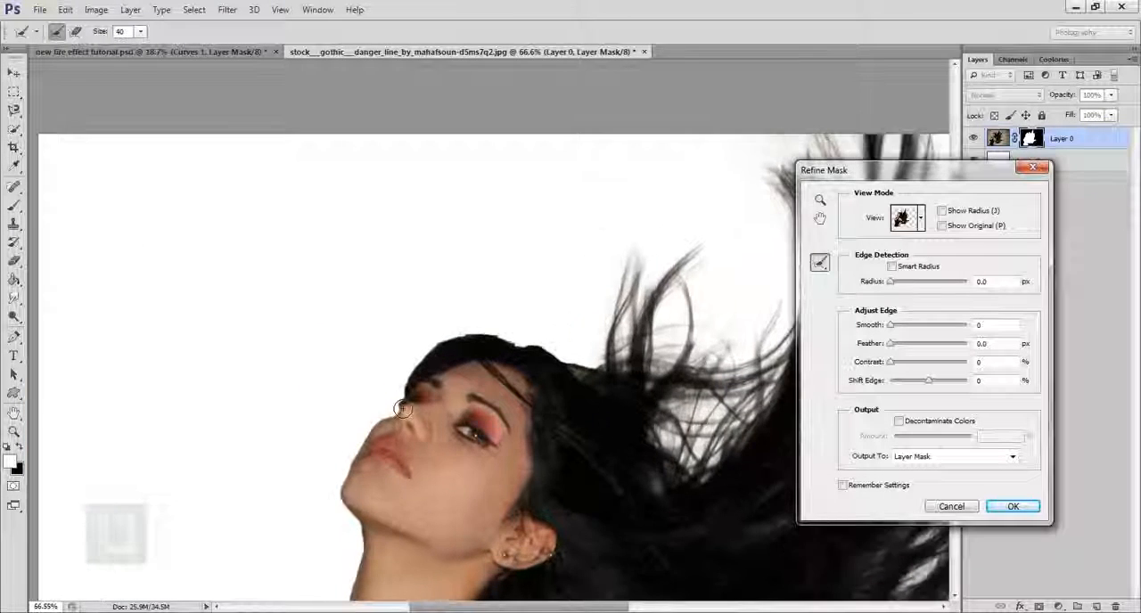
{"action": "scroll", "coordinate": [406, 376], "scroll_direction": "up", "scroll_amount": 2}
{"action": "mouse_move", "coordinate": [407, 376]}
{"action": "left_mouse_down"}
{"action": "mouse_move", "coordinate": [436, 366]}
{"action": "mouse_move", "coordinate": [435, 328]}
{"action": "mouse_move", "coordinate": [482, 331]}
{"action": "mouse_move", "coordinate": [494, 310]}
{"action": "mouse_move", "coordinate": [692, 357]}
{"action": "left_mouse_up"}
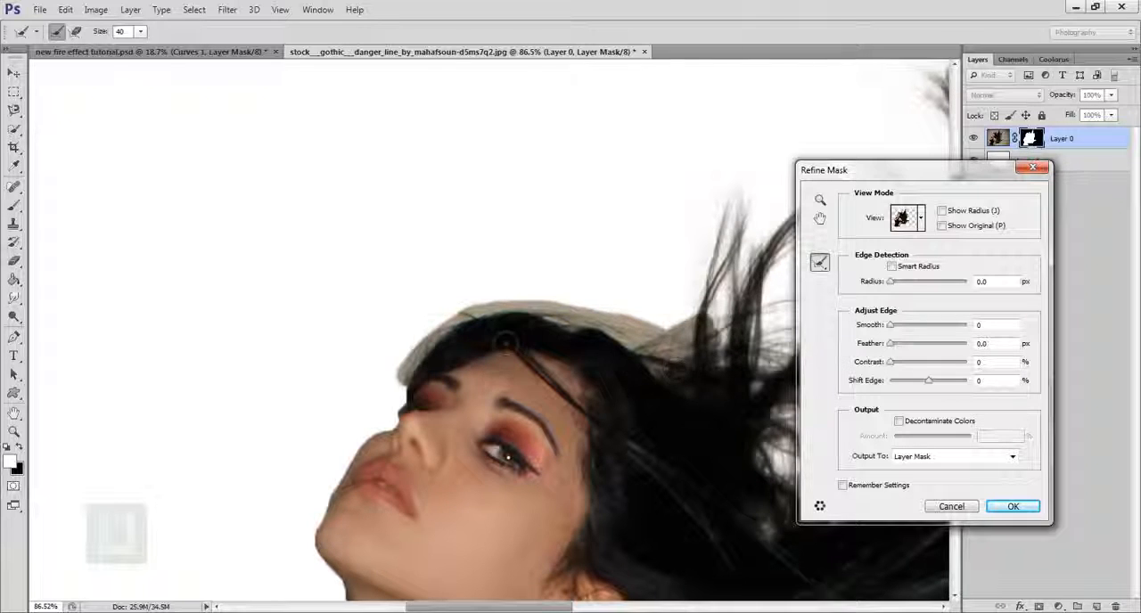
- Brush along the face profile, neck and front edge of the corset, and apply the mask refinement
{"action": "mouse_move", "coordinate": [381, 452]}
{"action": "left_mouse_down"}
{"action": "mouse_move", "coordinate": [428, 301]}
{"action": "mouse_move", "coordinate": [415, 303]}
{"action": "left_mouse_up"}
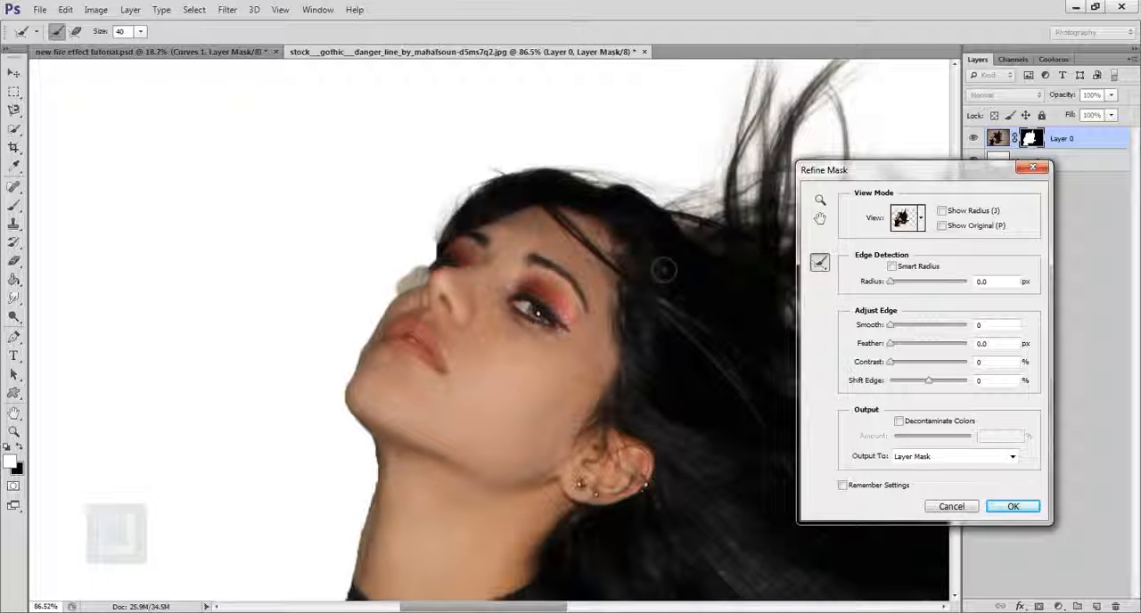
{"action": "mouse_move", "coordinate": [422, 467]}
{"action": "left_mouse_down"}
{"action": "mouse_move", "coordinate": [499, 125]}
{"action": "mouse_move", "coordinate": [462, 136]}
{"action": "mouse_move", "coordinate": [428, 290]}
{"action": "mouse_move", "coordinate": [442, 232]}
{"action": "mouse_move", "coordinate": [379, 281]}
{"action": "left_mouse_up"}
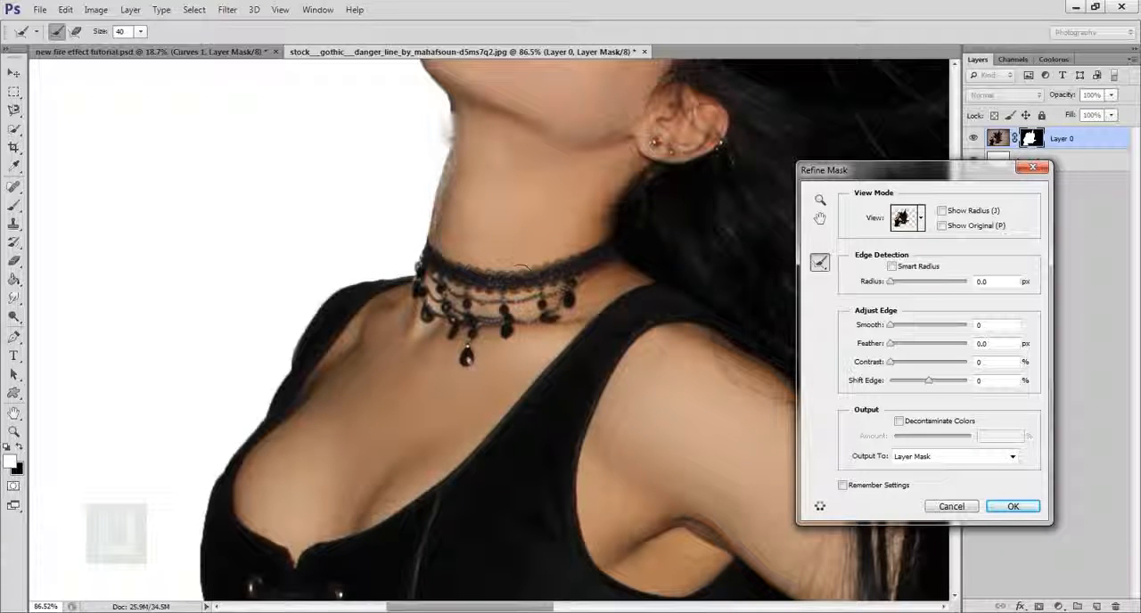
{"action": "scroll", "coordinate": [518, 270], "scroll_direction": "down", "scroll_amount": 3}
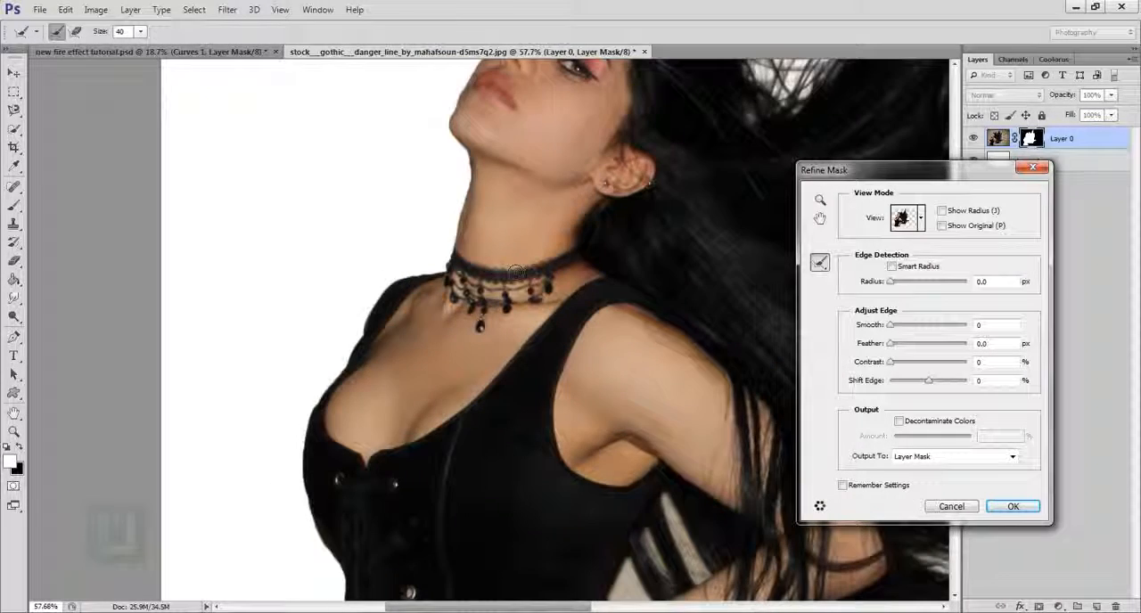
{"action": "scroll", "coordinate": [518, 270], "scroll_direction": "down", "scroll_amount": 4}
{"action": "scroll", "coordinate": [392, 448], "scroll_direction": "up", "scroll_amount": 8}
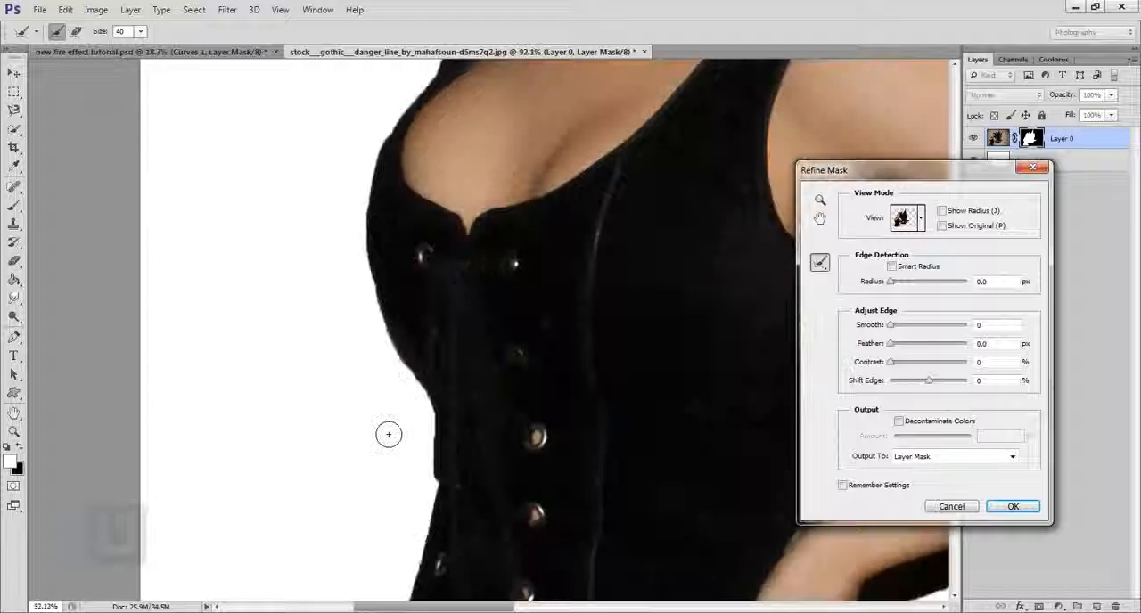
{"action": "mouse_move", "coordinate": [429, 401]}
{"action": "left_mouse_down"}
{"action": "mouse_move", "coordinate": [424, 441]}
{"action": "mouse_move", "coordinate": [438, 507]}
{"action": "mouse_move", "coordinate": [422, 502]}
{"action": "mouse_move", "coordinate": [416, 387]}
{"action": "mouse_move", "coordinate": [384, 345]}
{"action": "mouse_move", "coordinate": [360, 299]}
{"action": "left_mouse_up"}
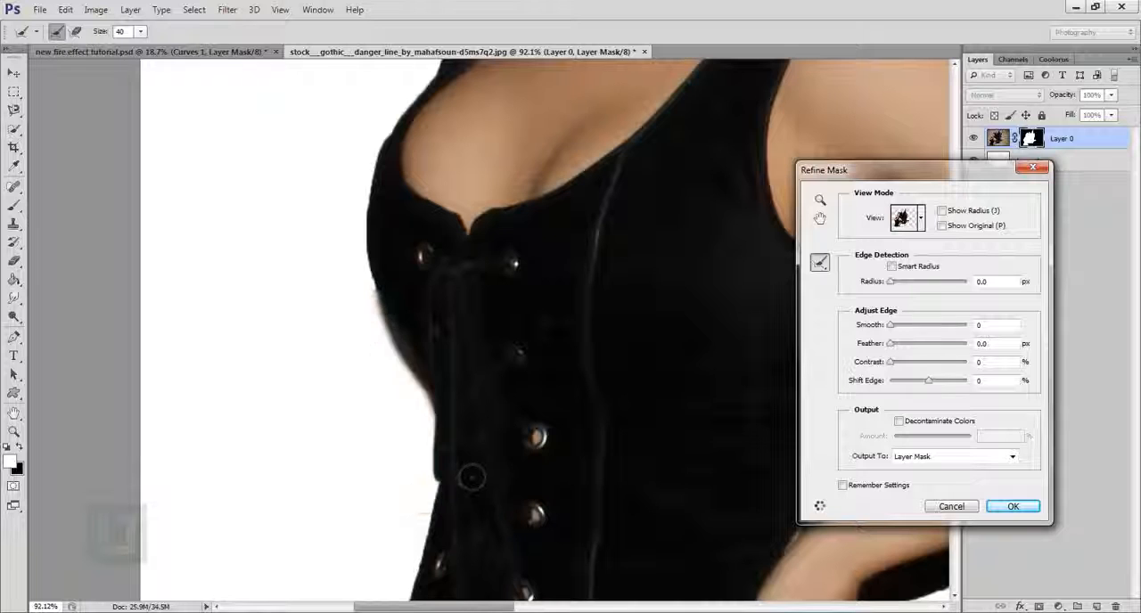
{"action": "scroll", "coordinate": [472, 473], "scroll_direction": "down", "scroll_amount": 8}
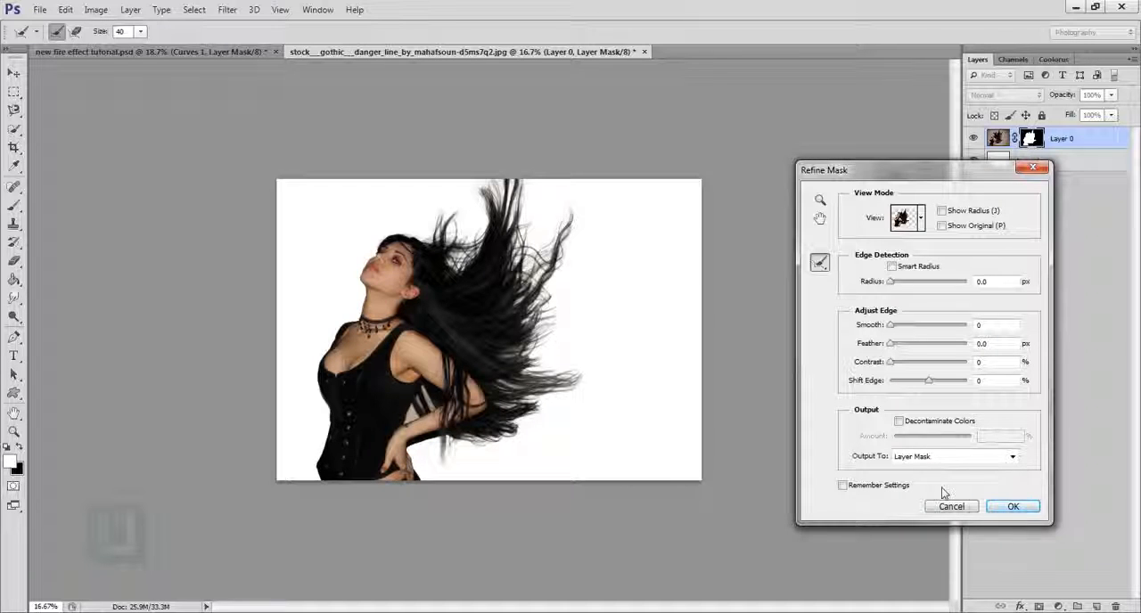
{"action": "left_click", "coordinate": [1012, 507]}
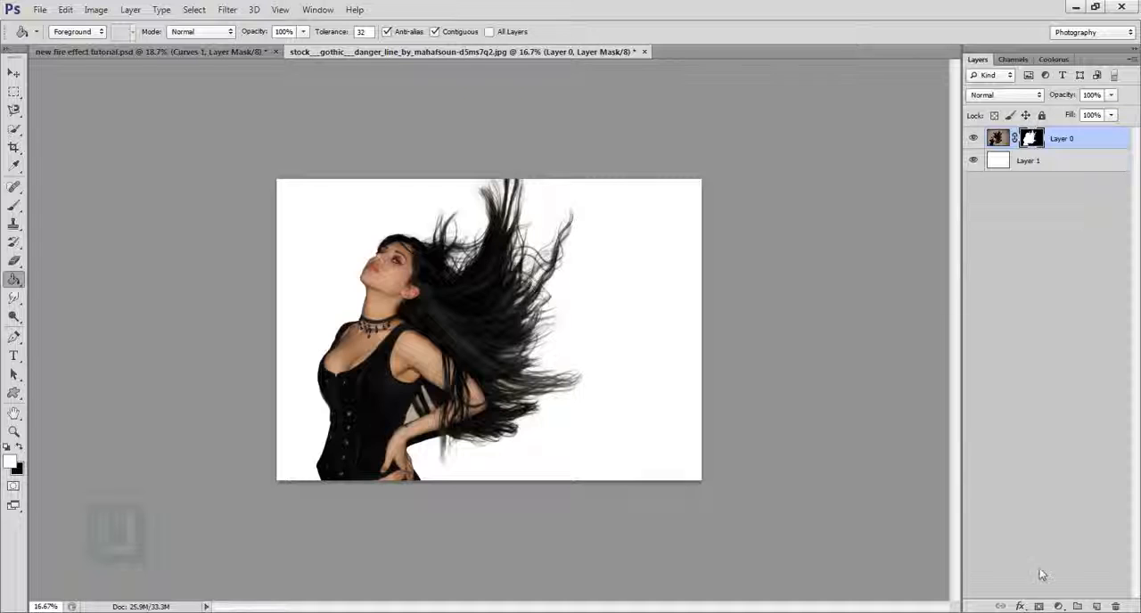
- Add a Hue/Saturation adjustment layer above Layer 0 with Colorize enabled
{"action": "left_click", "coordinate": [1058, 606]}
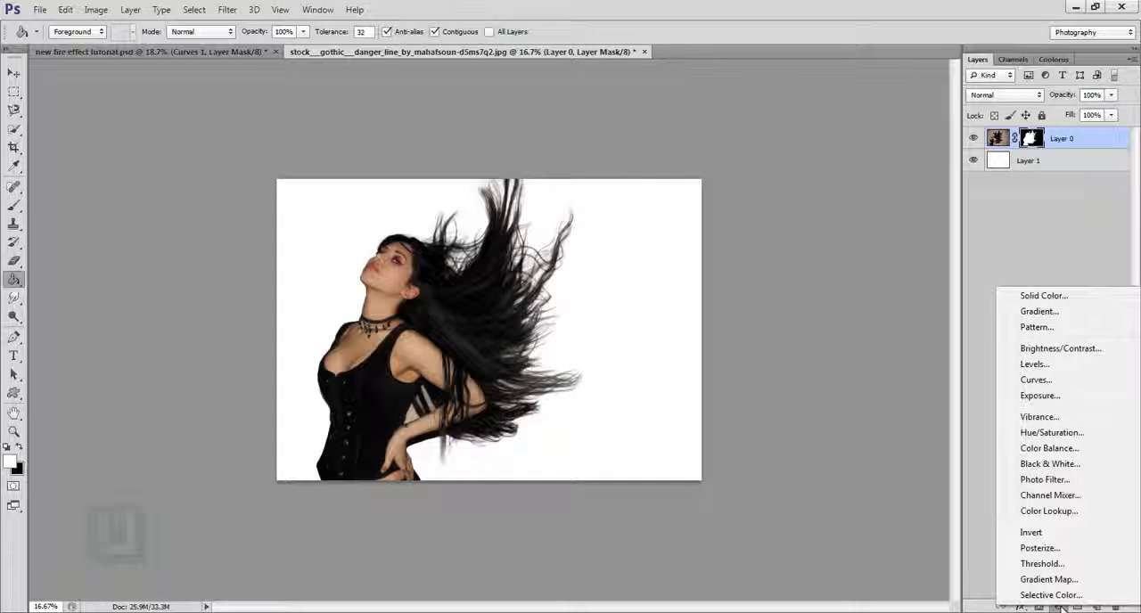
{"action": "left_click", "coordinate": [1047, 432]}
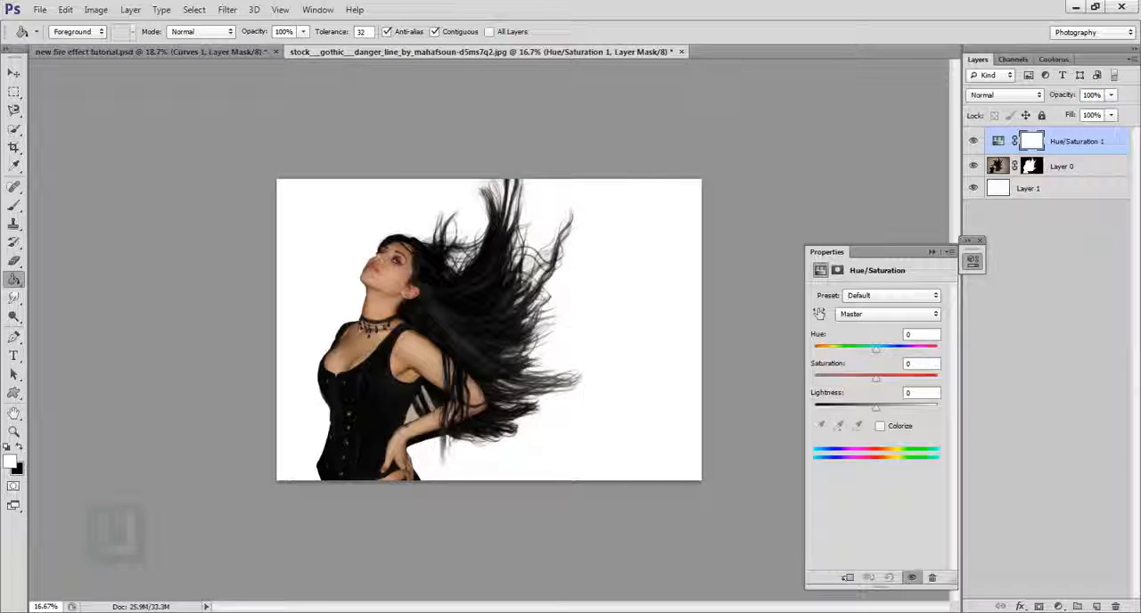
{"action": "left_click", "coordinate": [880, 427]}
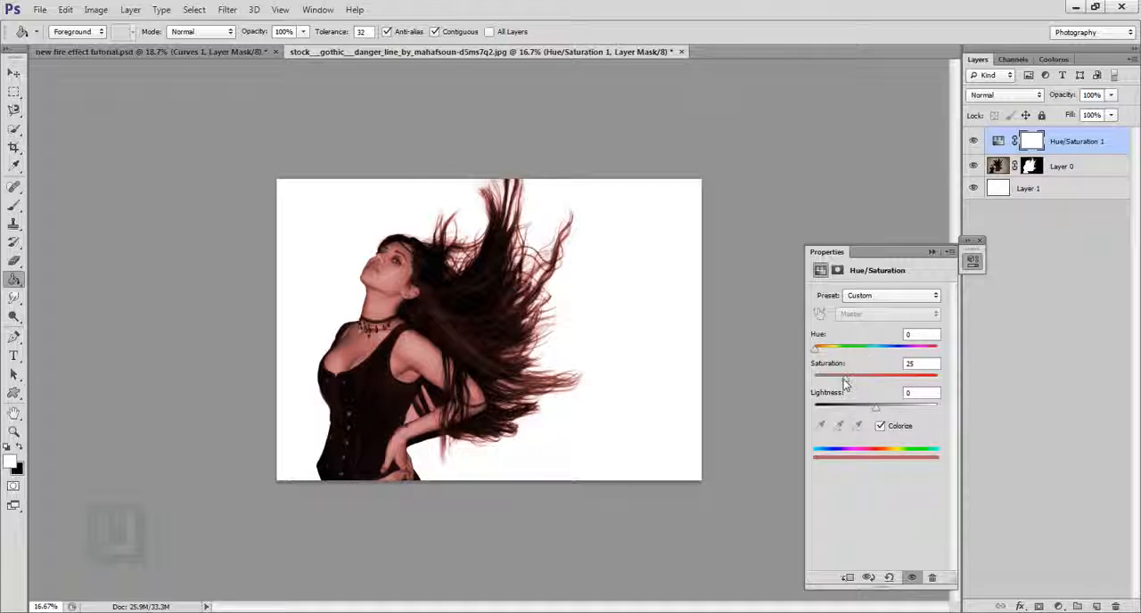
- Set the Hue/Saturation 1 adjustment to hue 222 and saturation 69, and collapse its properties
{"action": "left_click_drag", "start_coordinate": [845, 381], "coordinate": [899, 383]}
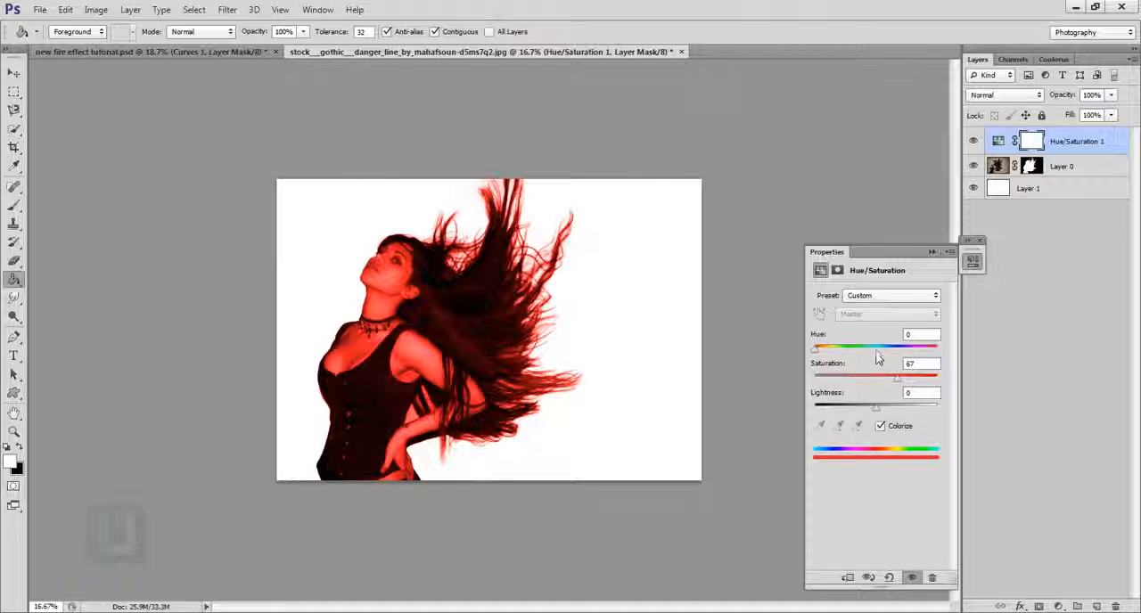
{"action": "left_click_drag", "start_coordinate": [877, 353], "coordinate": [901, 380]}
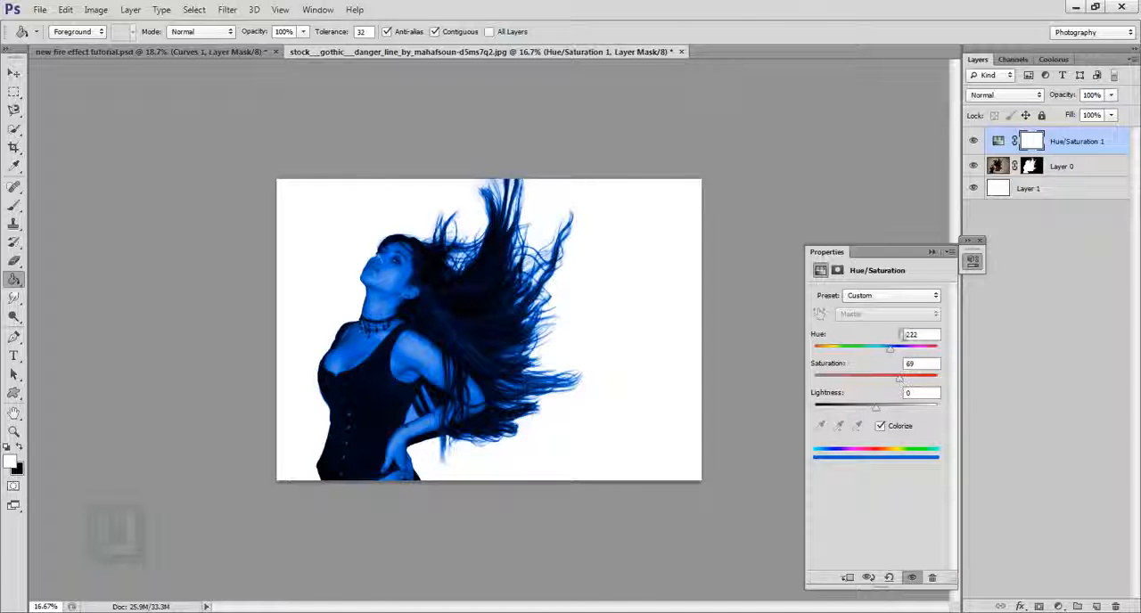
{"action": "left_click", "coordinate": [932, 251]}
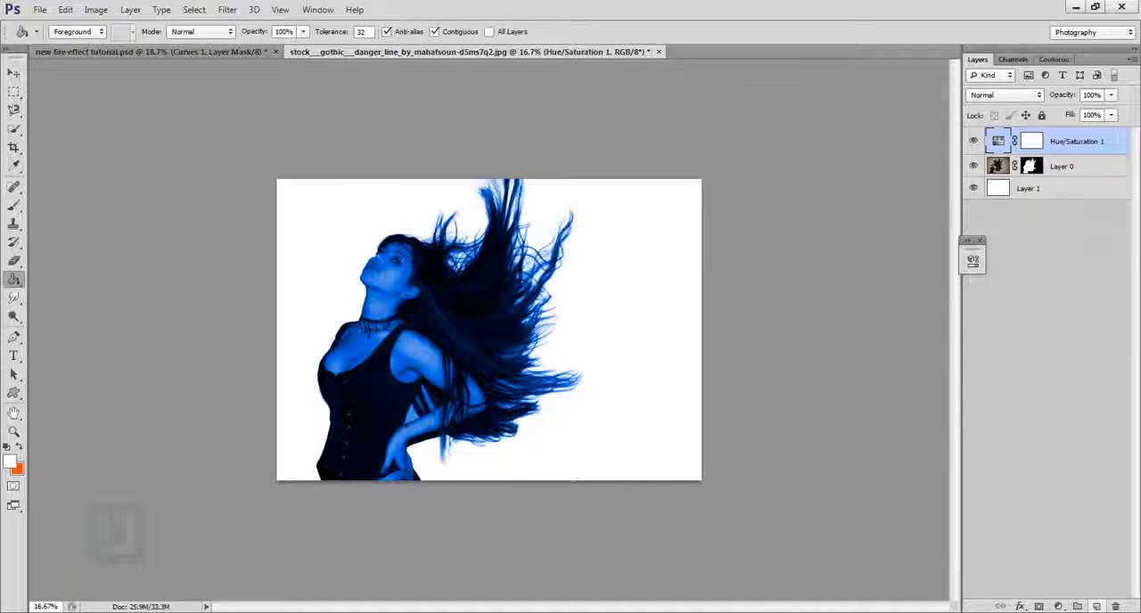
- Add a new layer above Hue/Saturation 1 and stamp all visible layers into it
{"action": "left_click", "coordinate": [1096, 606]}
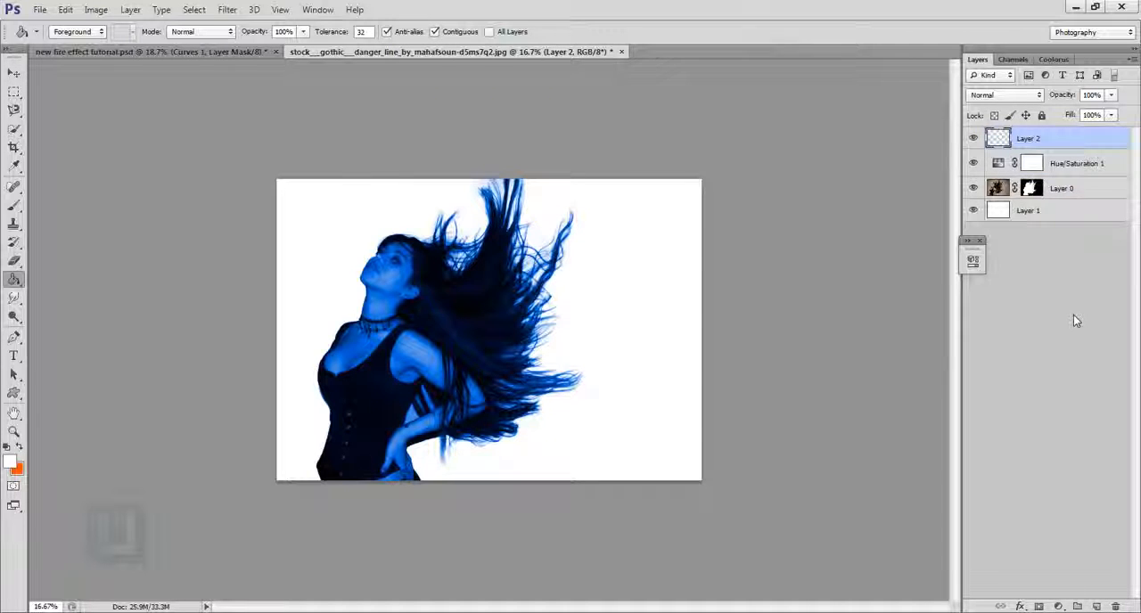
{"action": "key", "text": "ctrl+shift+alt+e"}
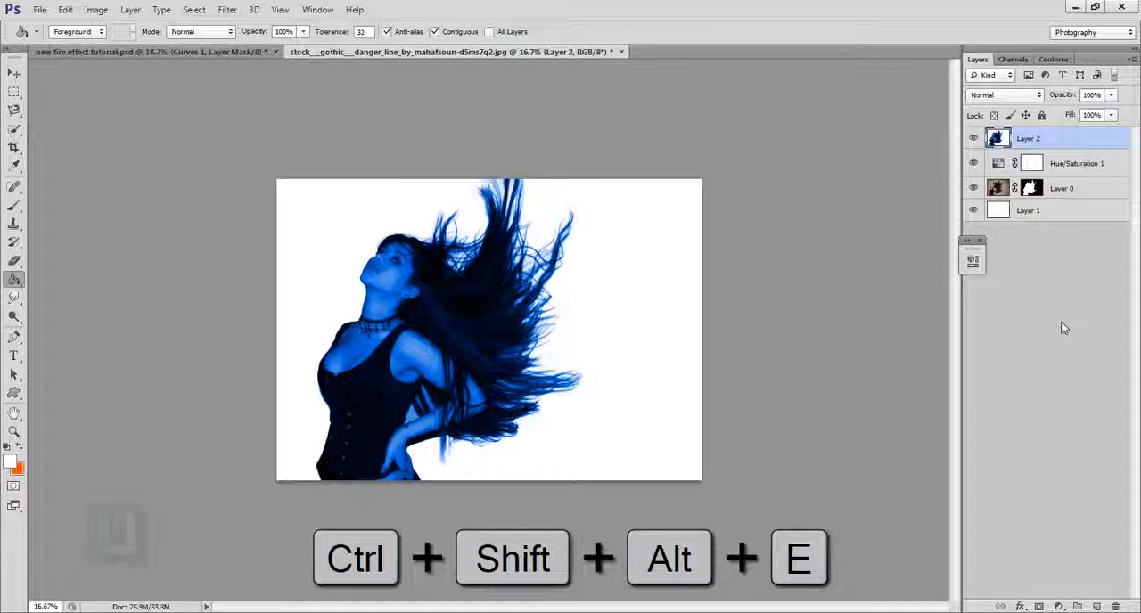
{"action": "left_click", "coordinate": [980, 241]}
{"action": "left_click", "coordinate": [14, 73]}
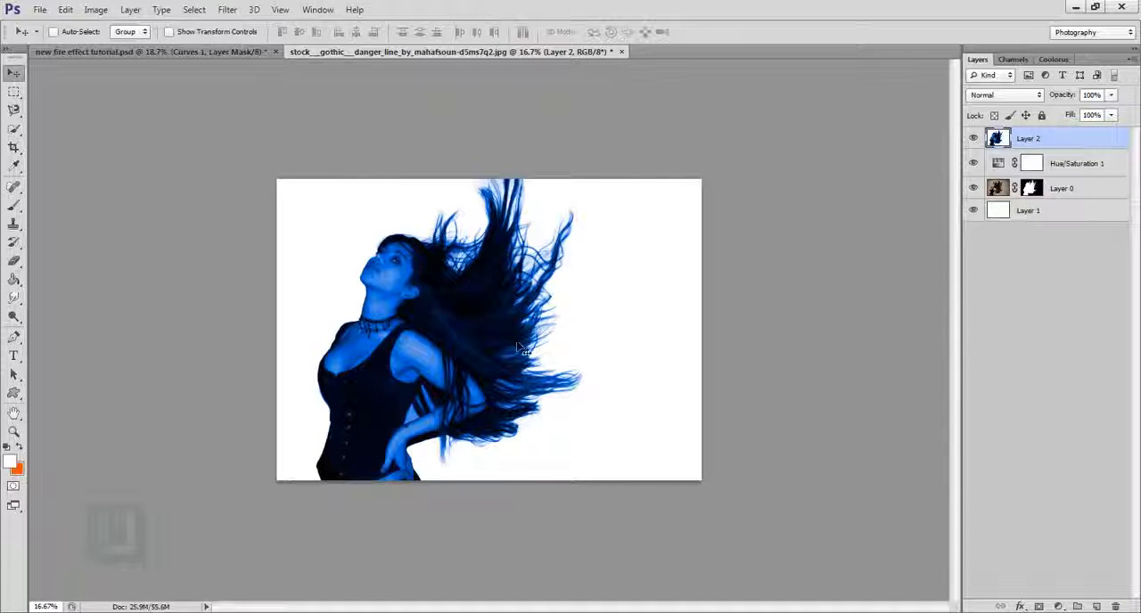
{"action": "left_click_drag", "start_coordinate": [524, 350], "coordinate": [435, 367]}
{"action": "key", "text": "ctrl+z"}
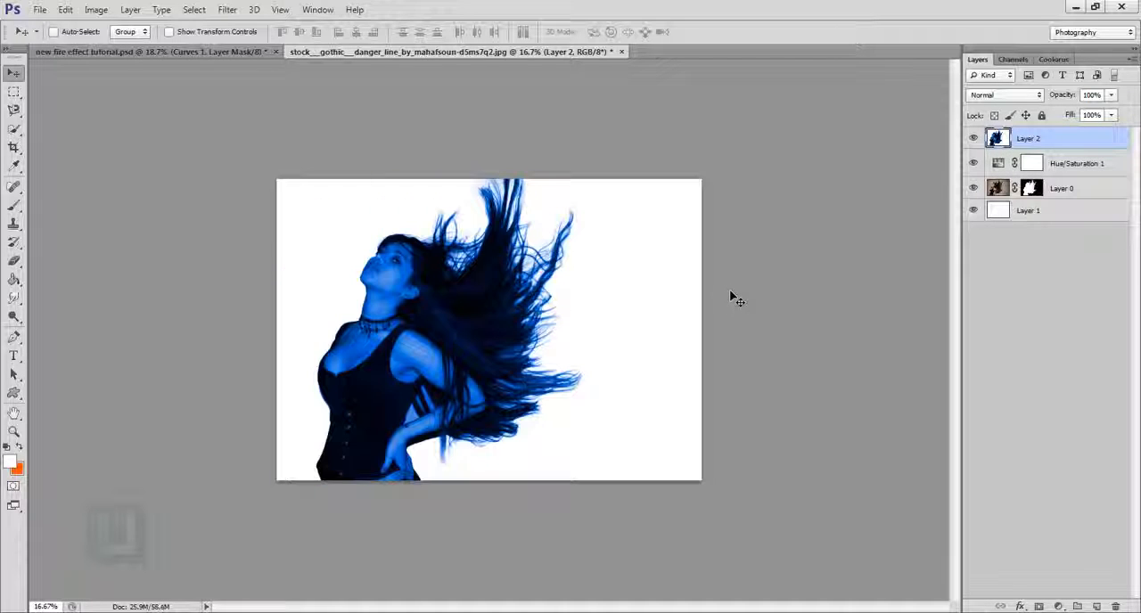
- Set the blend mode of the stamped Layer 2 to Overlay
{"action": "left_click", "coordinate": [1016, 95]}
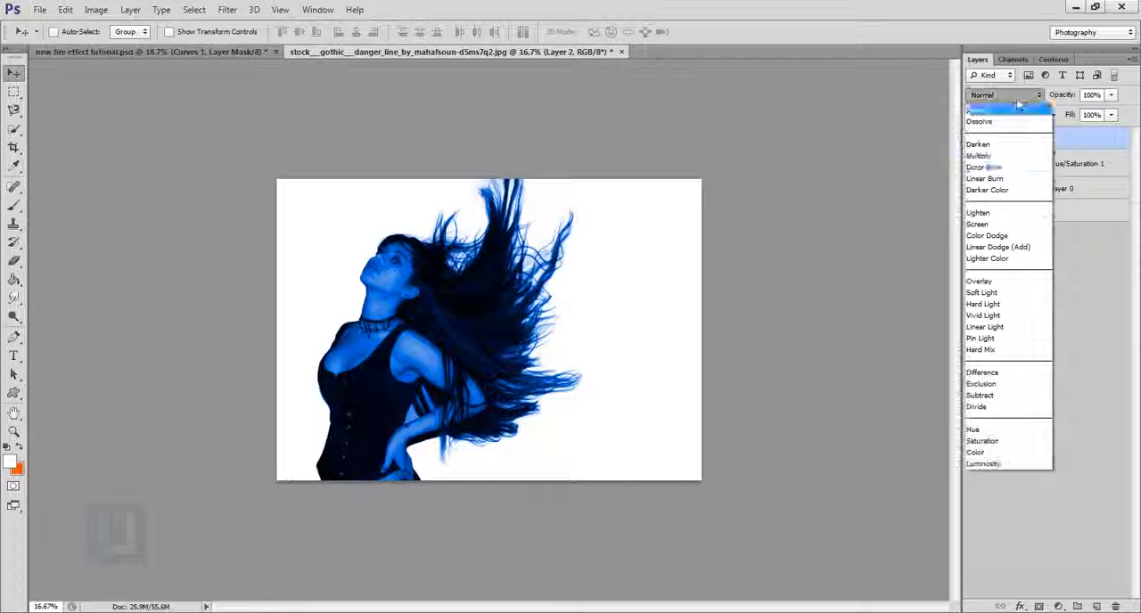
{"action": "left_click", "coordinate": [988, 283]}
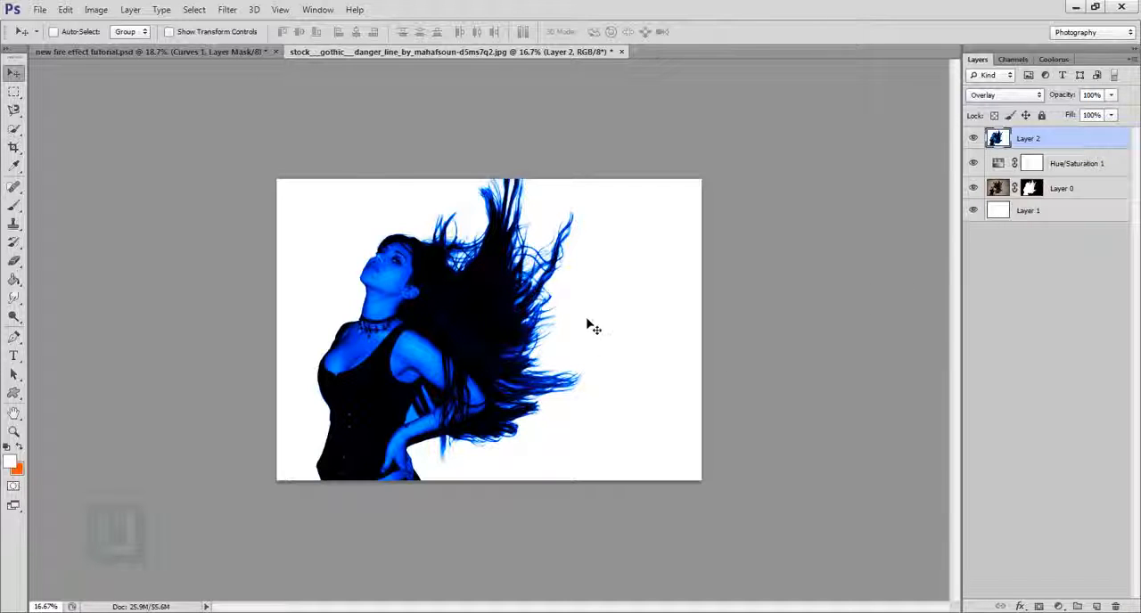
- Prepare the Brush tool with the default black foreground color and a brush size of 30
{"action": "left_click", "coordinate": [16, 211]}
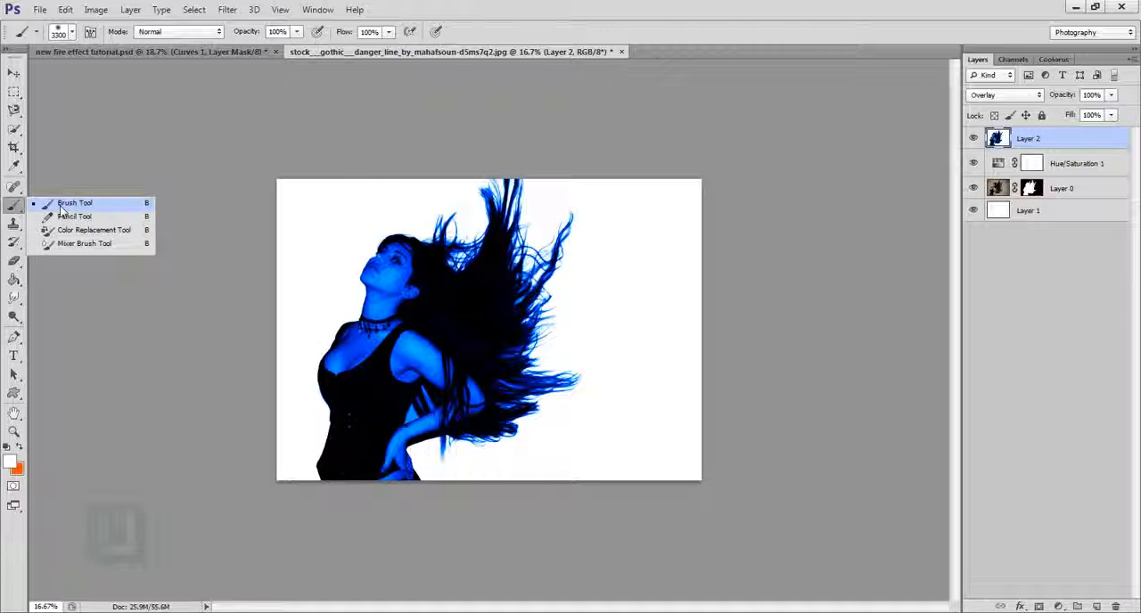
{"action": "left_click", "coordinate": [64, 205]}
{"action": "left_click", "coordinate": [8, 448]}
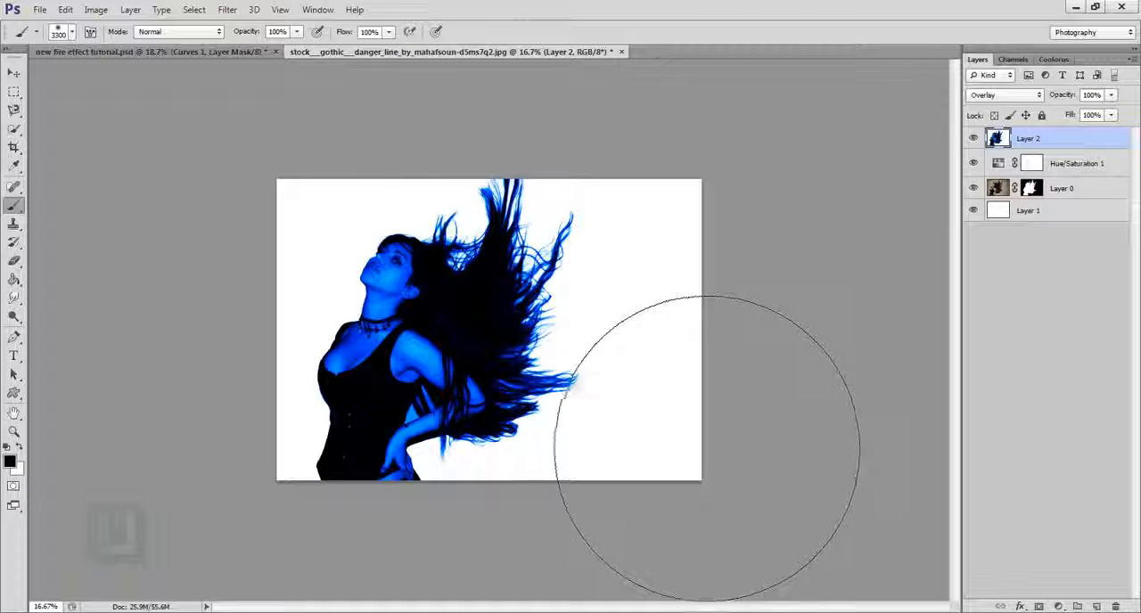
{"action": "key", "text": "bracketleft"}
{"action": "key", "text": "bracketleft"}
{"action": "key", "text": "bracketleft"}
{"action": "key", "text": "bracketleft"}
{"action": "key", "text": "bracketleft"}
{"action": "key", "text": "bracketleft"}
{"action": "key", "text": "bracketleft"}
{"action": "key", "text": "bracketleft"}
{"action": "key", "text": "bracketleft"}
{"action": "key", "text": "bracketleft"}
{"action": "key", "text": "bracketleft"}
{"action": "key", "text": "bracketleft"}
{"action": "key", "text": "bracketleft"}
{"action": "key", "text": "bracketleft"}
{"action": "key", "text": "bracketleft"}
{"action": "key", "text": "bracketleft"}
{"action": "key", "text": "bracketleft"}
{"action": "key", "text": "bracketleft"}
{"action": "key", "text": "bracketleft"}
{"action": "key", "text": "bracketleft"}
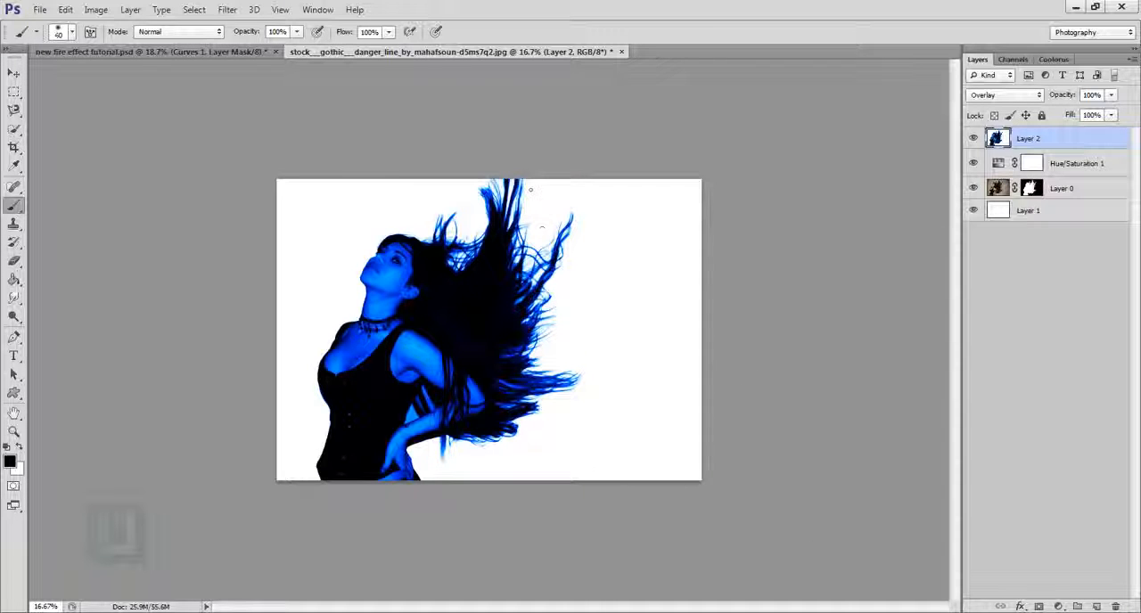
{"action": "key", "text": "ctrl+0"}
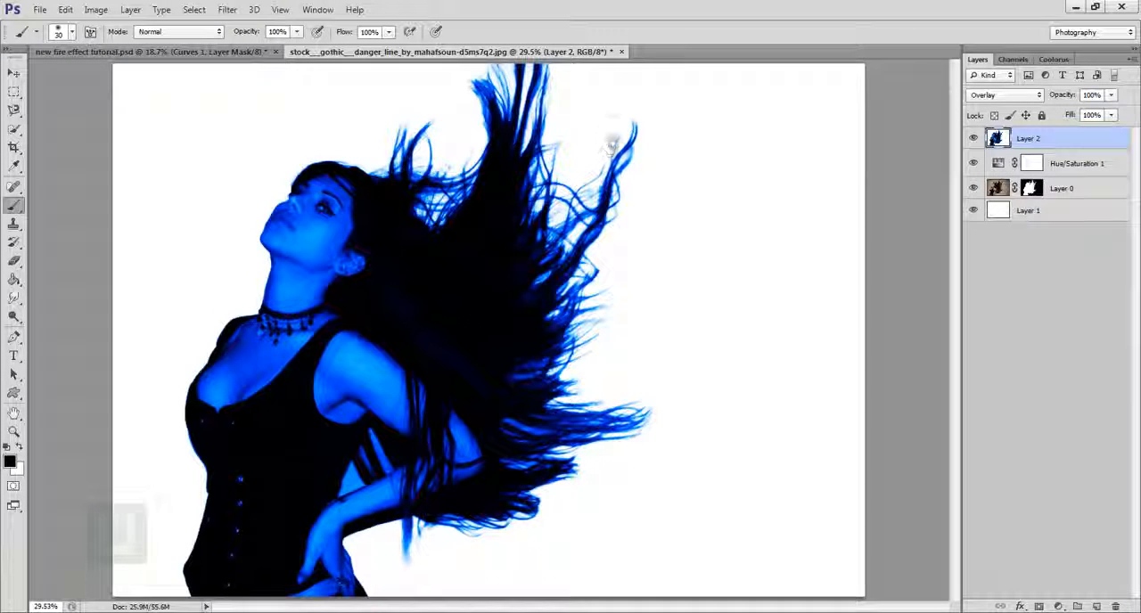
{"action": "scroll", "coordinate": [579, 209], "scroll_direction": "down", "scroll_amount": 2}
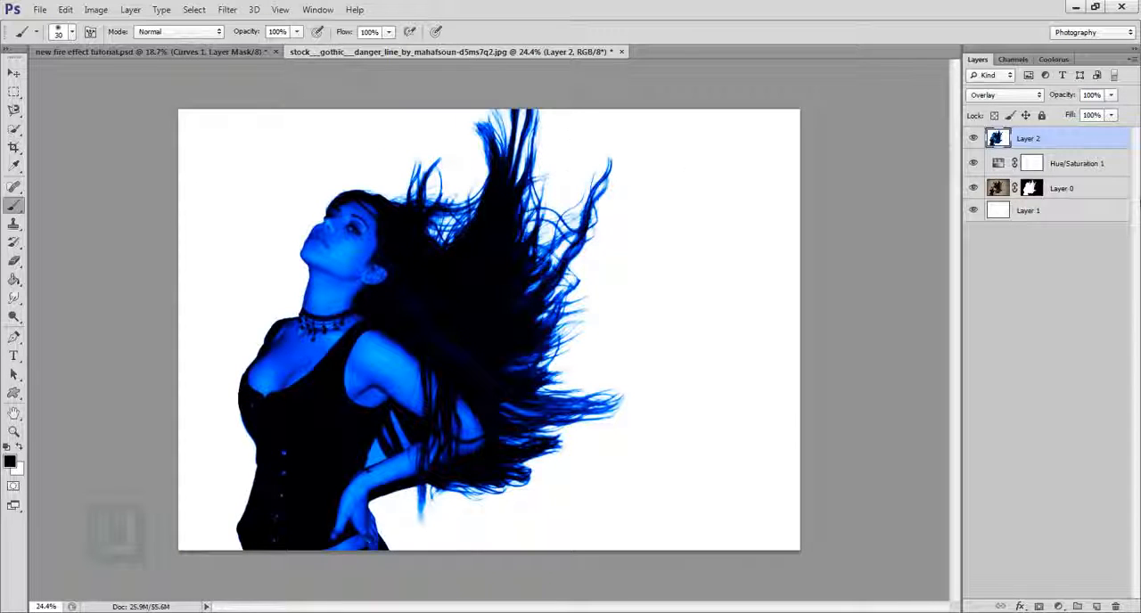
- Add a new layer above Layer 2 and paint scattered soft black spark dots behind the flowing hair with brush sizes up to 80 px
{"action": "left_click", "coordinate": [1097, 606]}
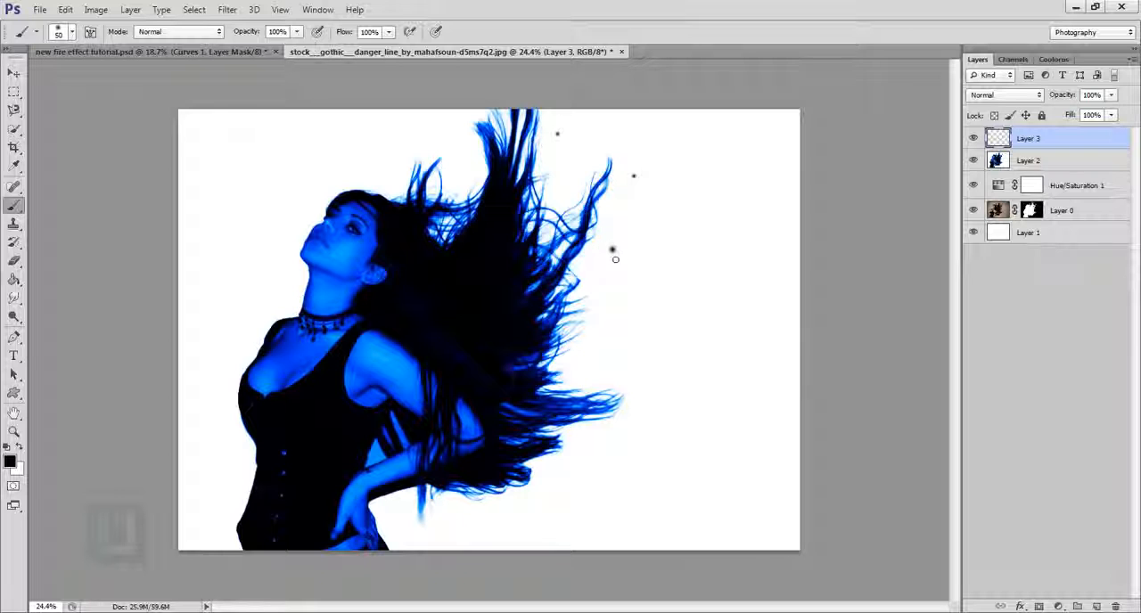
{"action": "left_click", "coordinate": [616, 317]}
{"action": "key", "text": "bracketright"}
{"action": "key", "text": "bracketright"}
{"action": "key", "text": "bracketright"}
{"action": "right_click", "coordinate": [704, 267]}
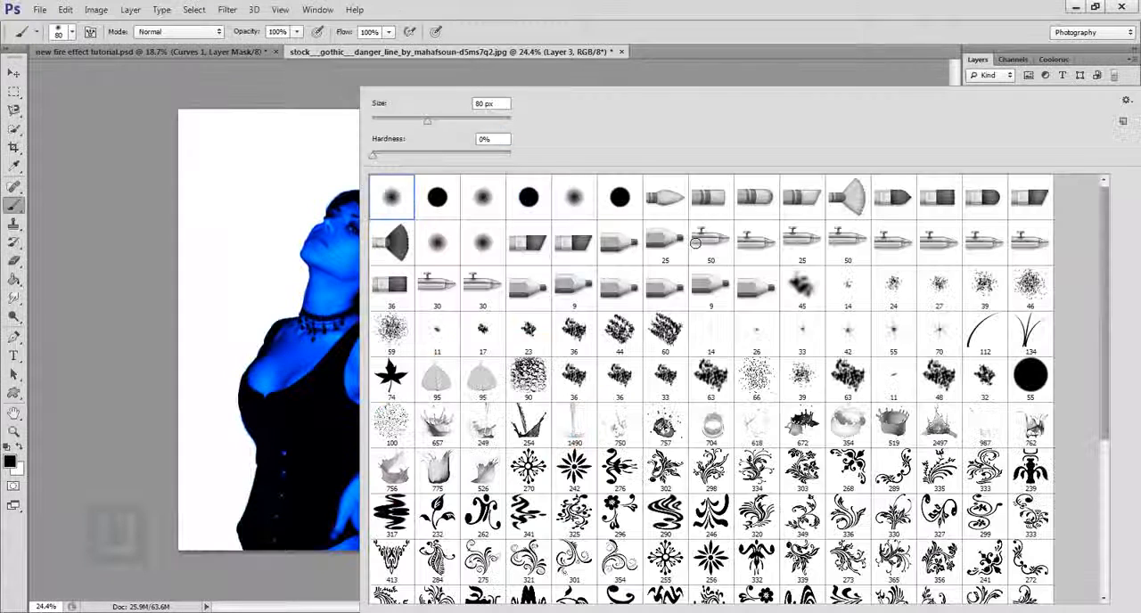
{"action": "left_click", "coordinate": [762, 6]}
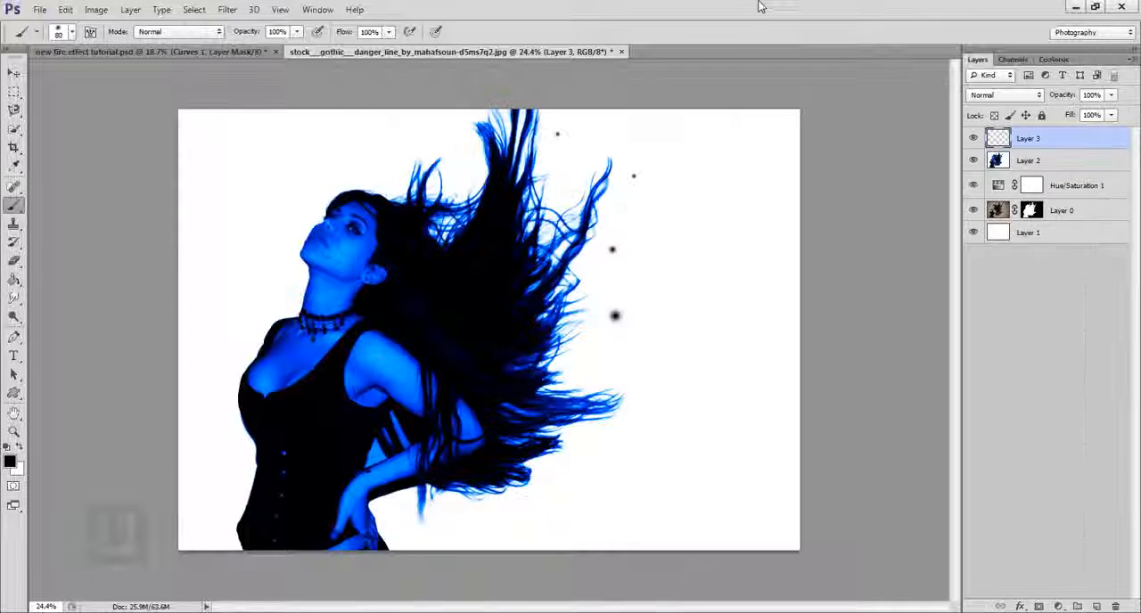
{"action": "key", "text": "bracketleft"}
{"action": "left_click", "coordinate": [668, 205]}
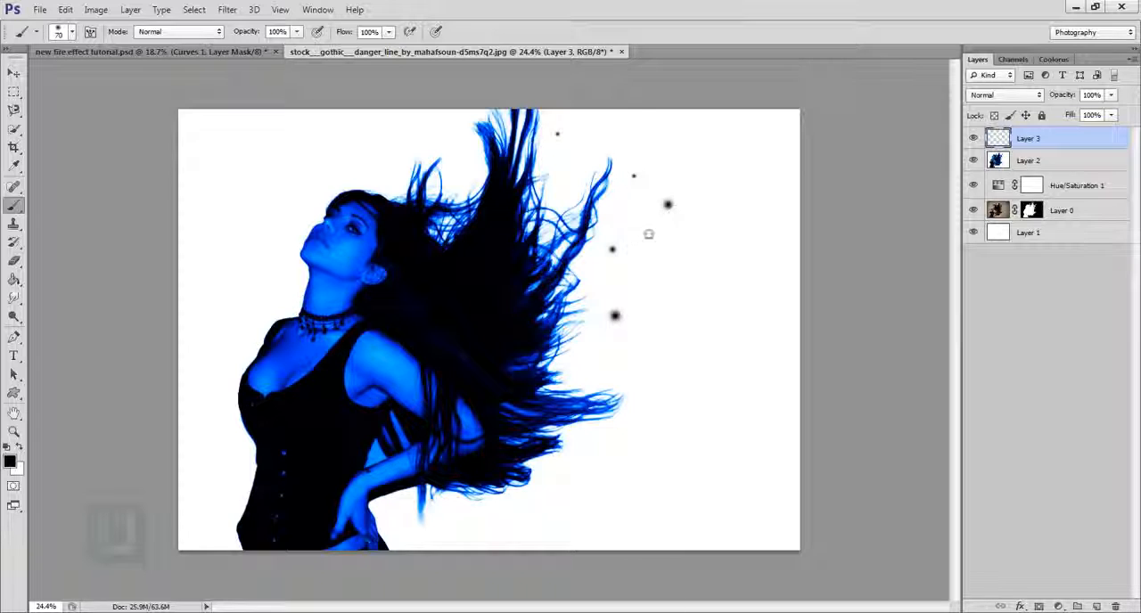
- Paint further soft black dots beside the upper hair strands and near the lower hair tips, varying the brush size
{"action": "left_click", "coordinate": [553, 161]}
{"action": "key", "text": "bracketleft"}
{"action": "left_click", "coordinate": [658, 129]}
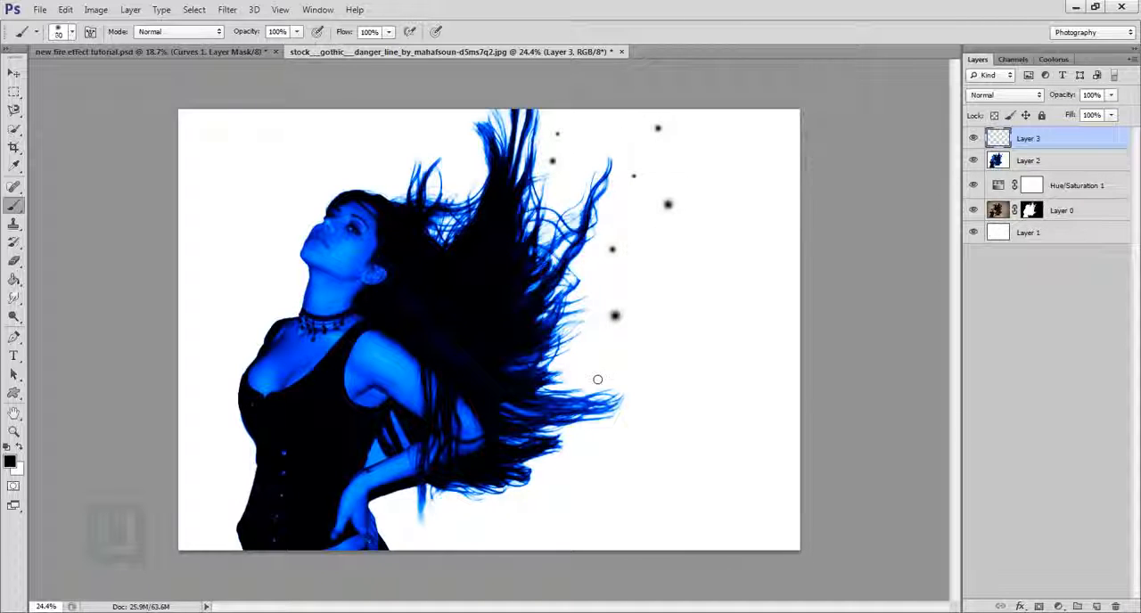
{"action": "left_click", "coordinate": [569, 370]}
{"action": "key", "text": "bracketright"}
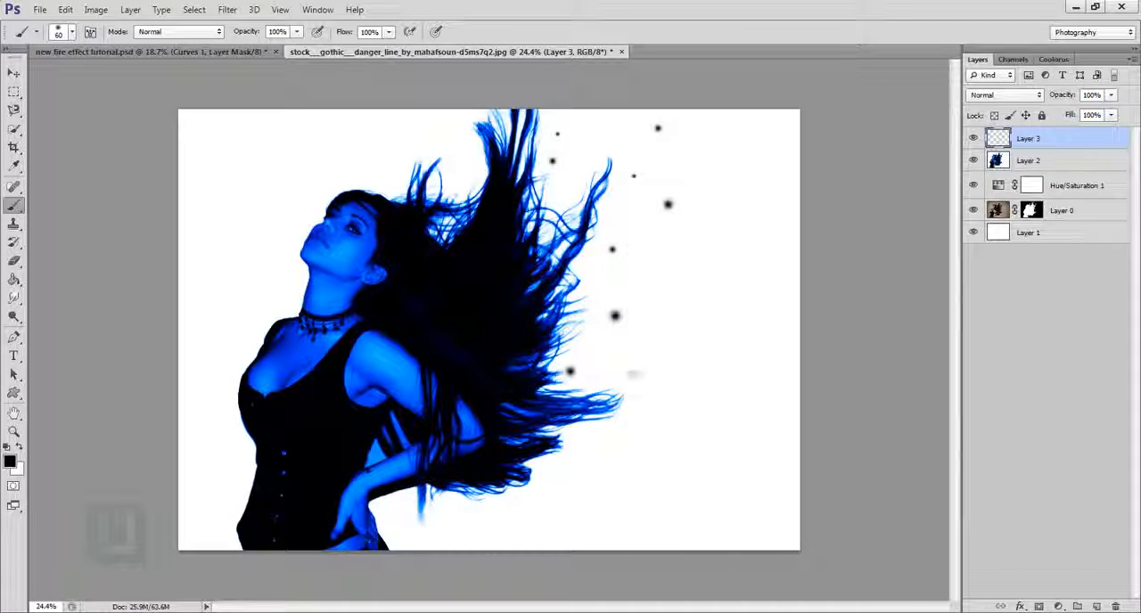
{"action": "key", "text": "bracketleft"}
{"action": "left_click", "coordinate": [628, 371]}
- Paint soft black dots of size 50 and 80 px in the empty area above the woman's head
{"action": "left_click", "coordinate": [445, 123]}
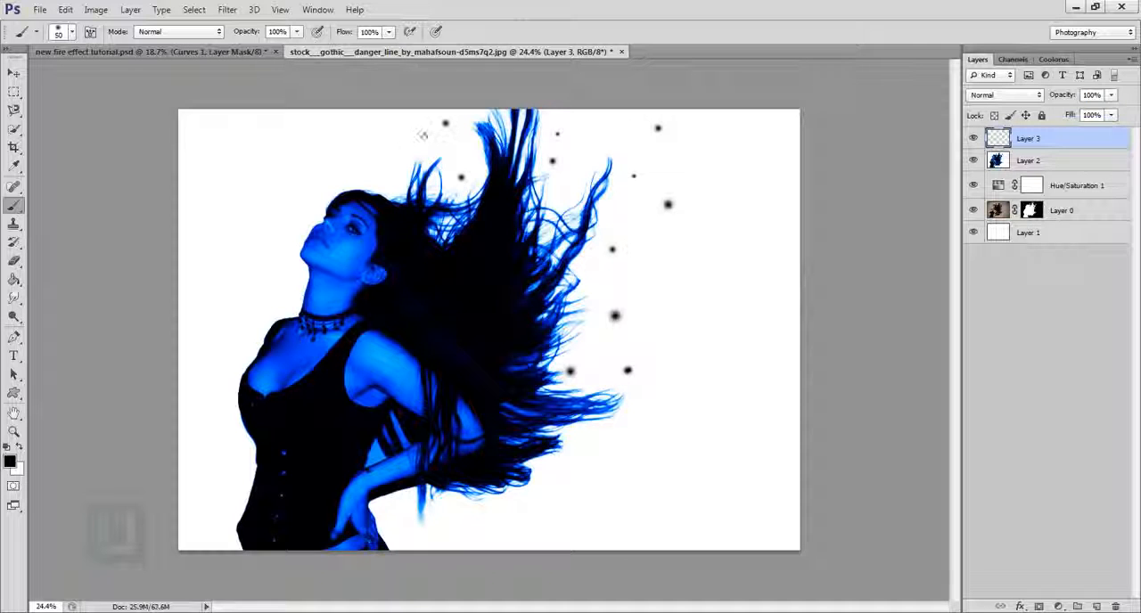
{"action": "left_click", "coordinate": [385, 147]}
{"action": "left_click", "coordinate": [390, 175]}
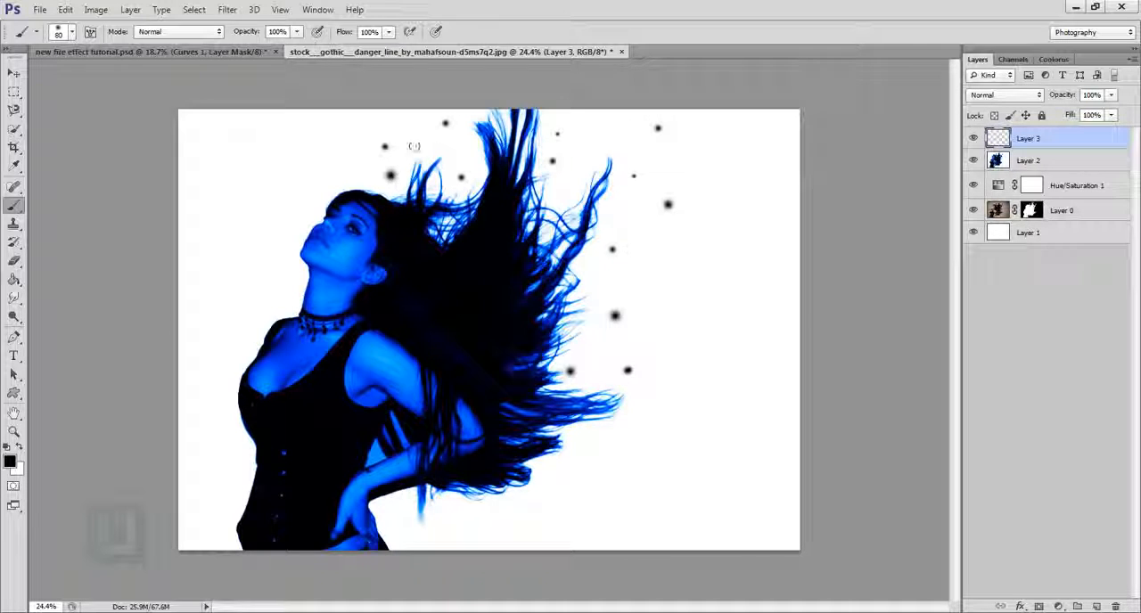
{"action": "key", "text": "bracketright"}
{"action": "left_click", "coordinate": [420, 143]}
{"action": "scroll", "coordinate": [747, 337], "scroll_direction": "down", "scroll_amount": 3}
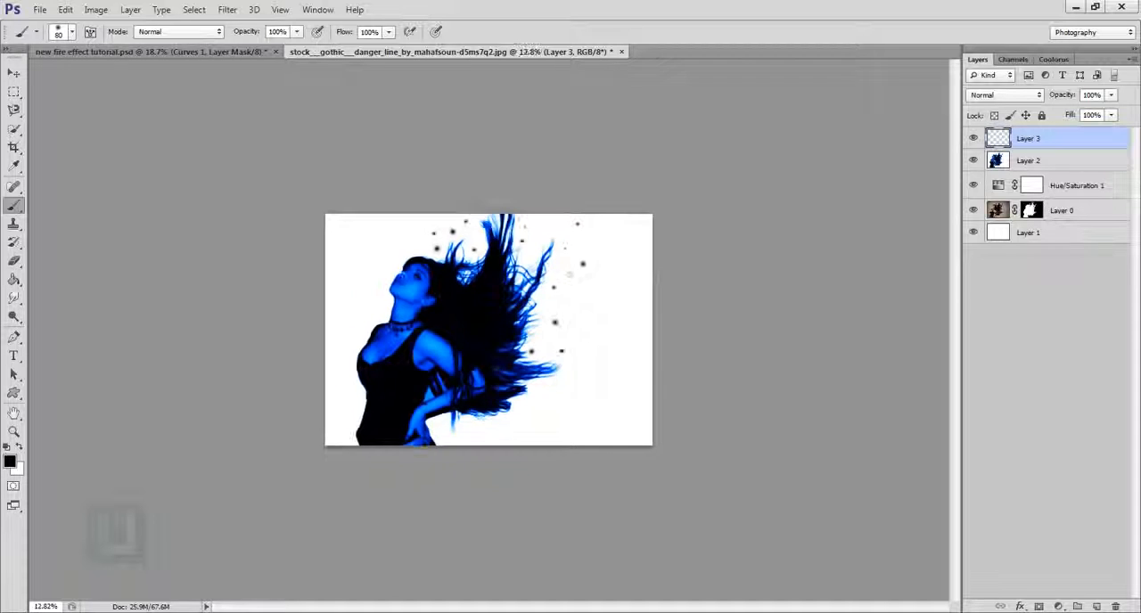
- Add a white Solid Color fill layer on top of the stack and set its blend mode to Exclusion
{"action": "left_click", "coordinate": [1060, 605]}
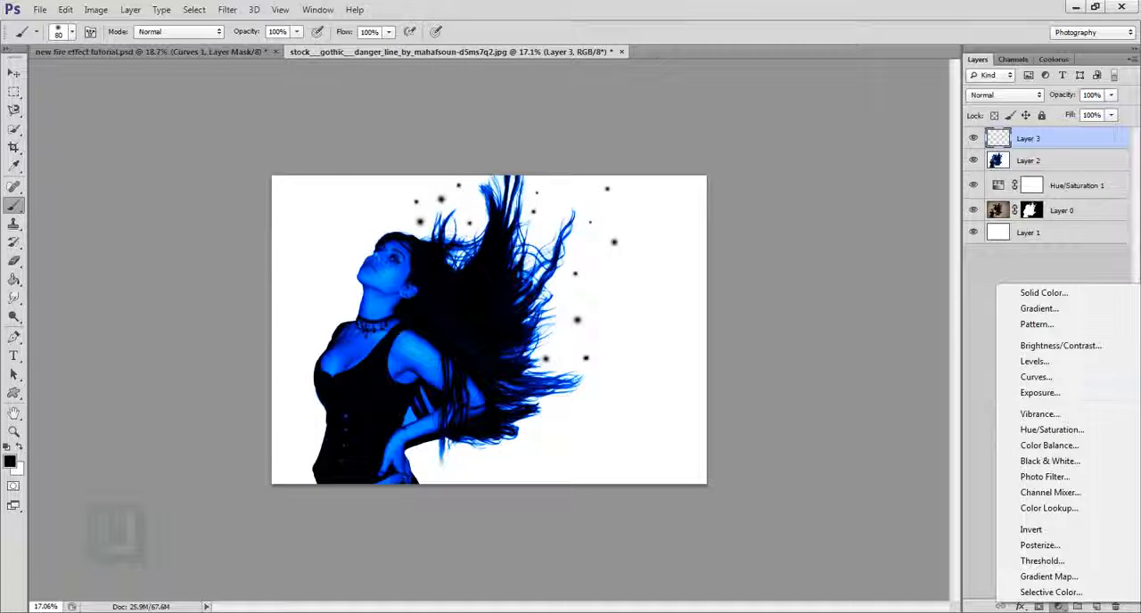
{"action": "left_click", "coordinate": [1046, 294]}
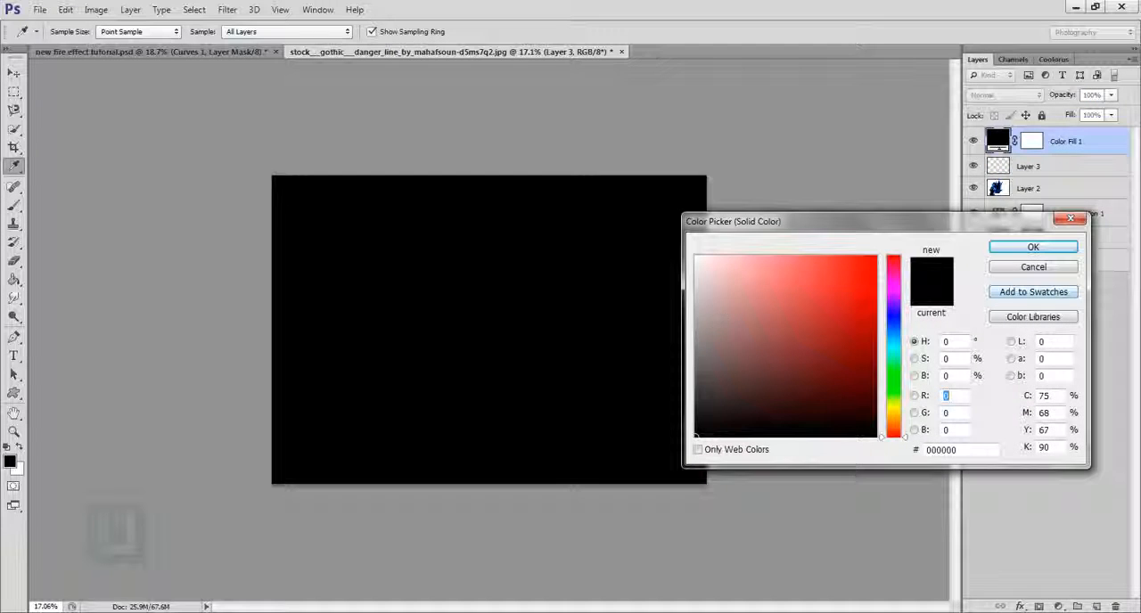
{"action": "left_click_drag", "start_coordinate": [713, 270], "coordinate": [693, 252]}
{"action": "left_click", "coordinate": [1029, 246]}
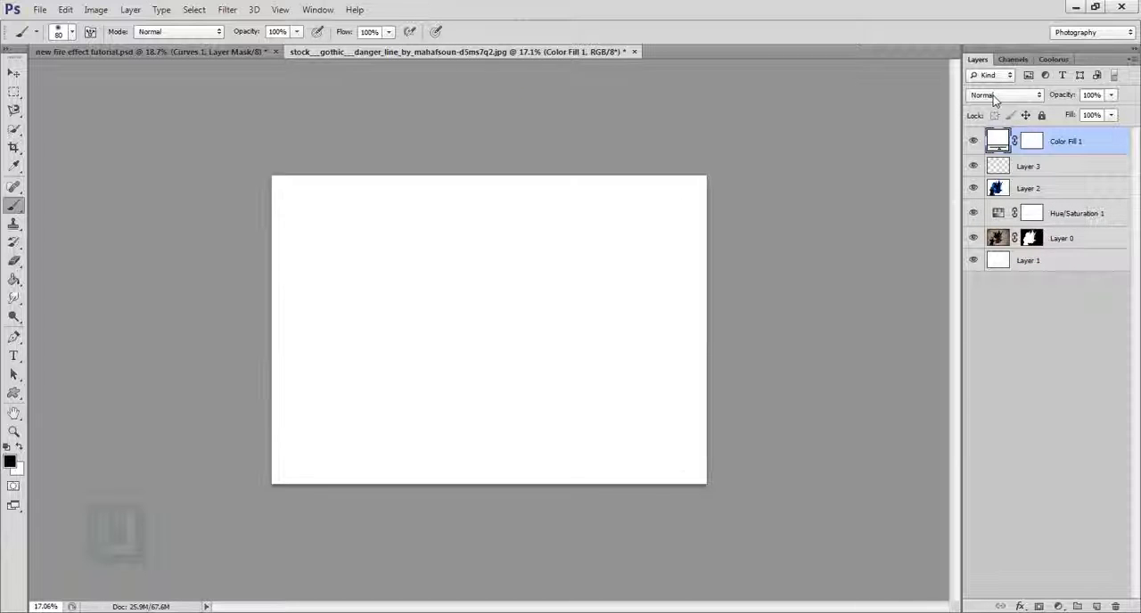
{"action": "left_click", "coordinate": [992, 96]}
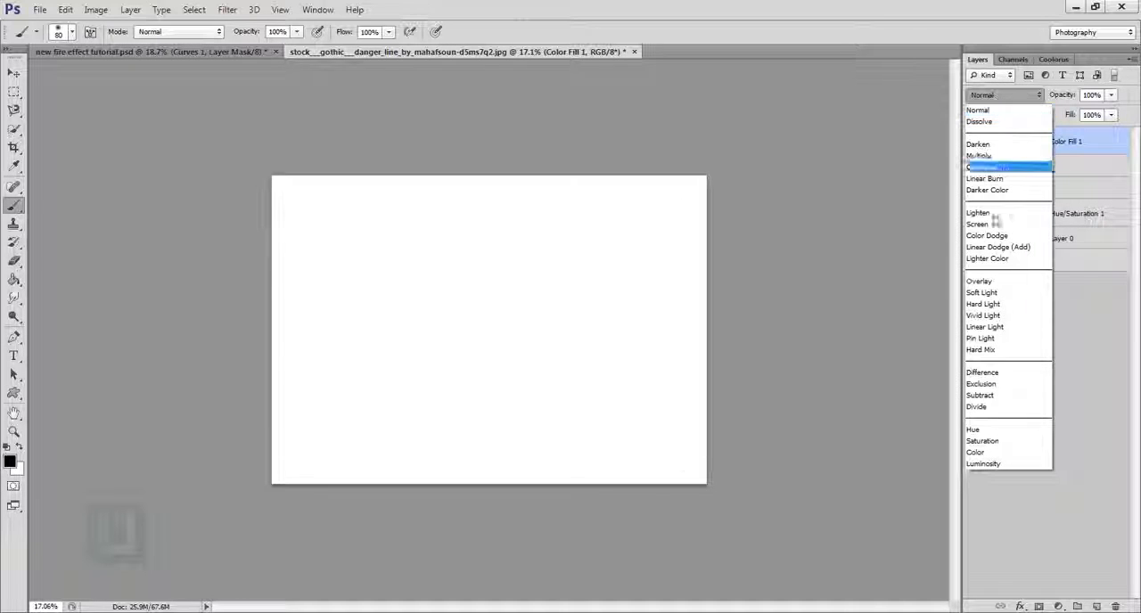
{"action": "left_click", "coordinate": [982, 383]}
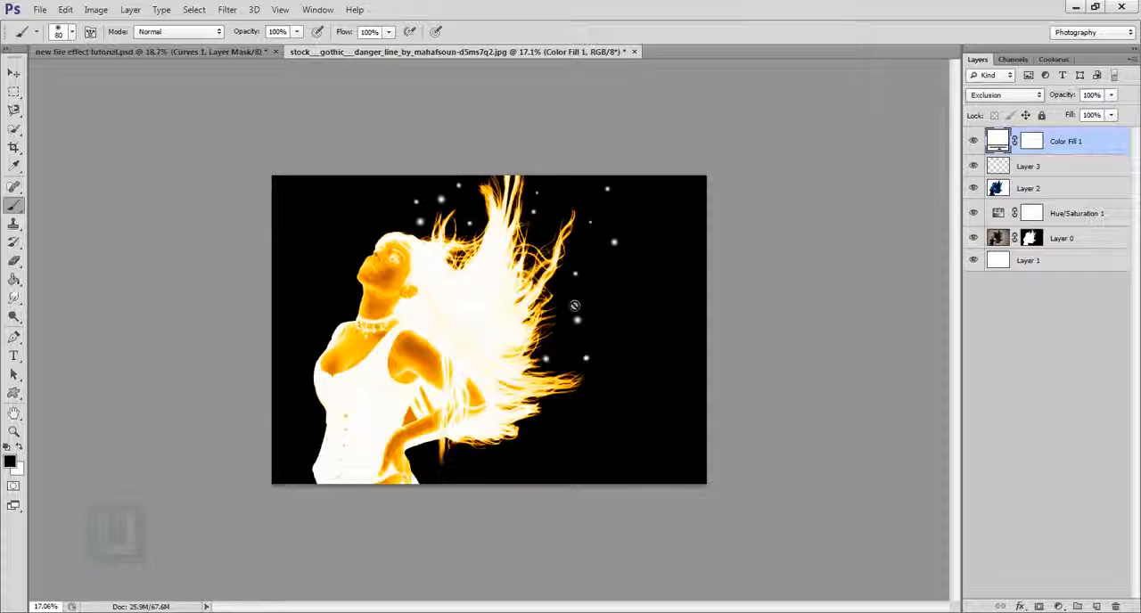
- Compare the image with and without the white Exclusion fill by toggling the visibility of Color Fill 1
{"action": "left_click", "coordinate": [973, 140]}
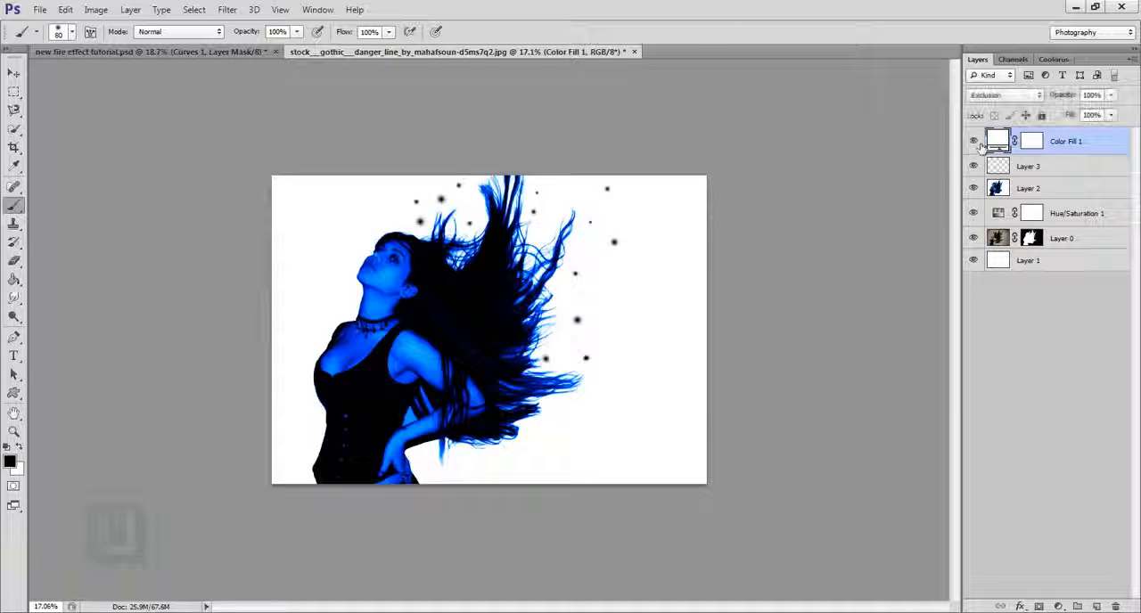
{"action": "left_click", "coordinate": [974, 141]}
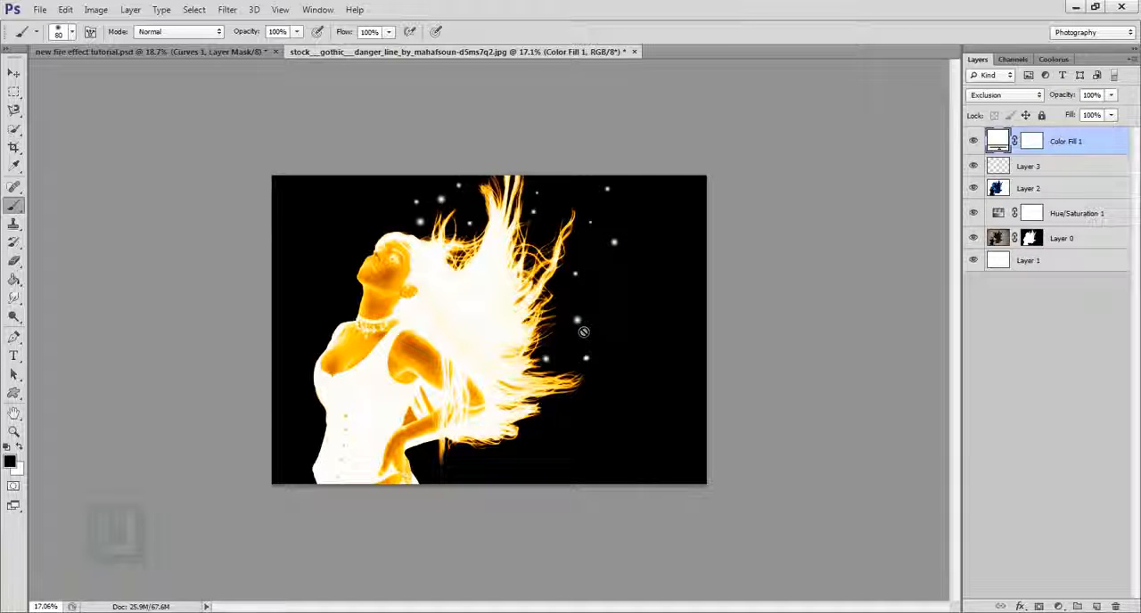
{"action": "left_click", "coordinate": [1013, 190]}
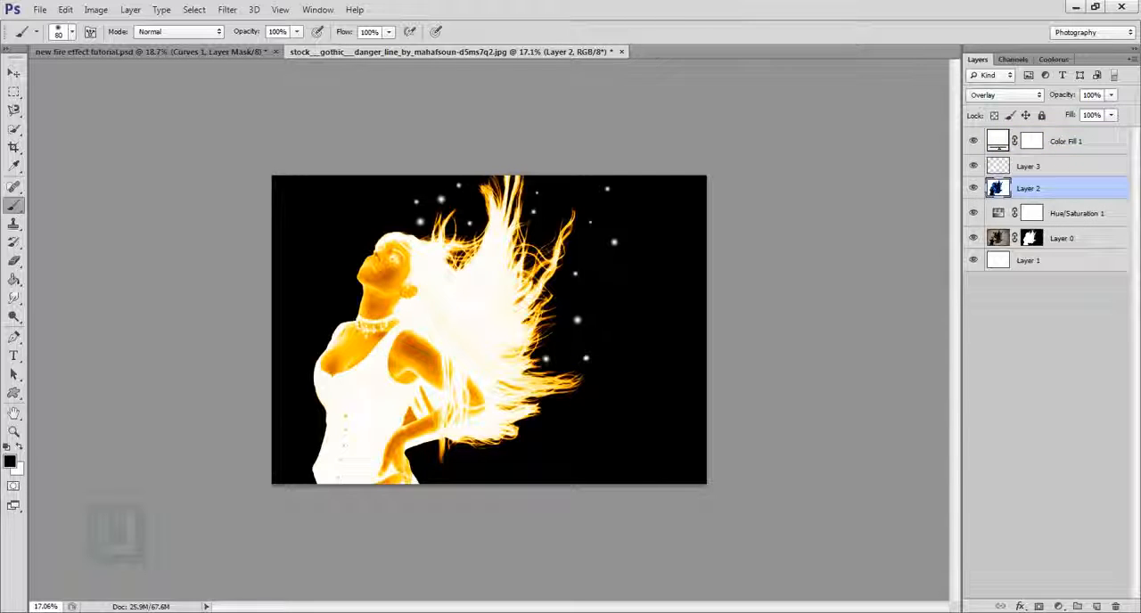
{"action": "left_click", "coordinate": [973, 141]}
{"action": "left_click", "coordinate": [973, 141]}
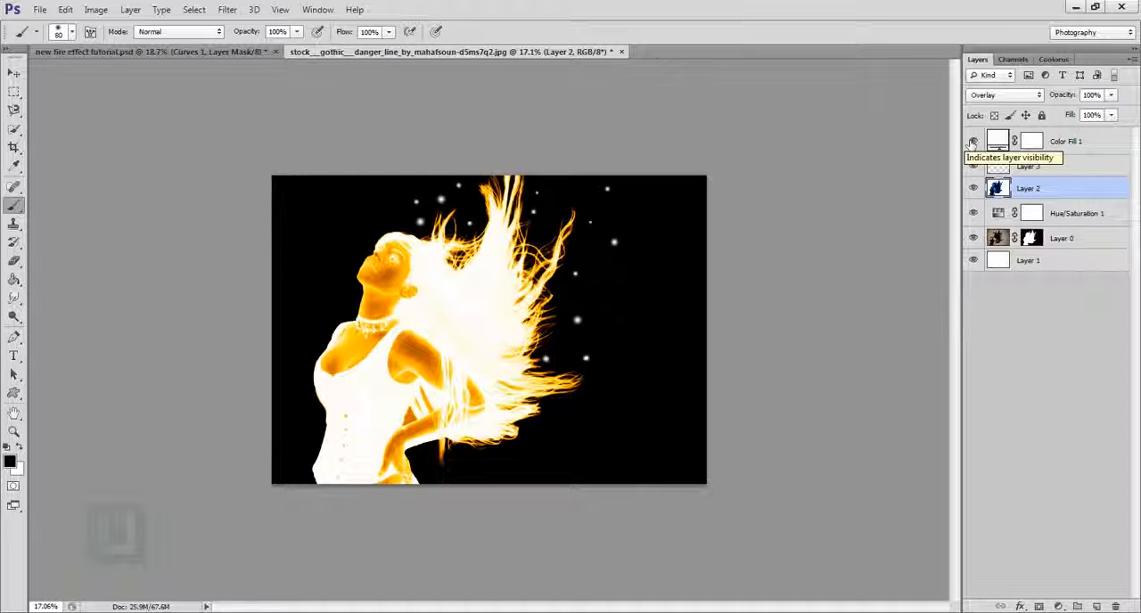
{"action": "left_click", "coordinate": [989, 141]}
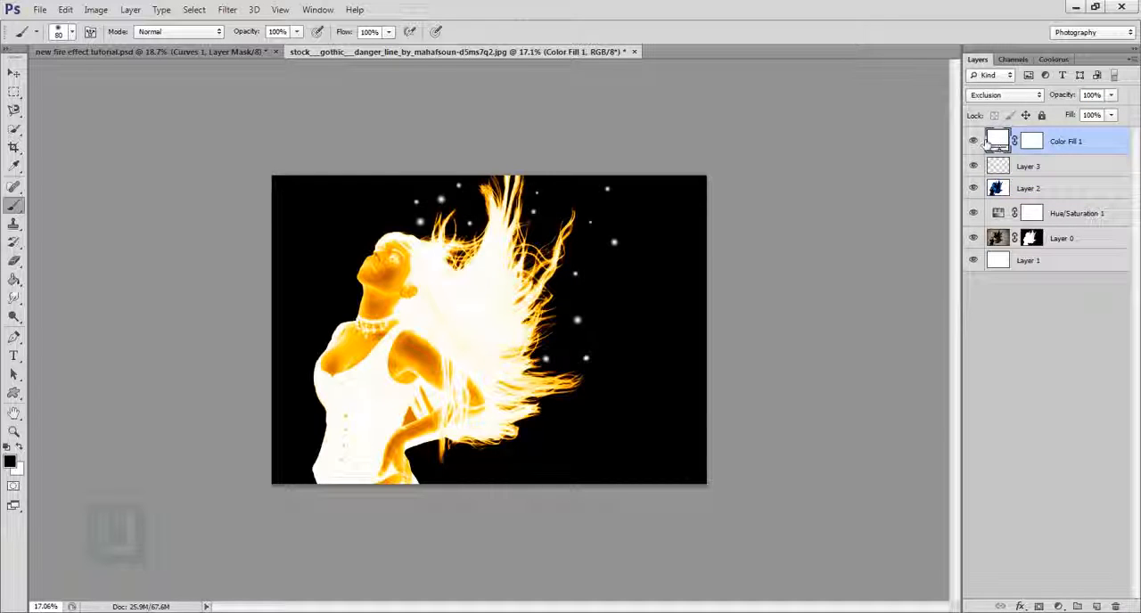
{"action": "left_click", "coordinate": [973, 141]}
{"action": "left_click", "coordinate": [973, 141]}
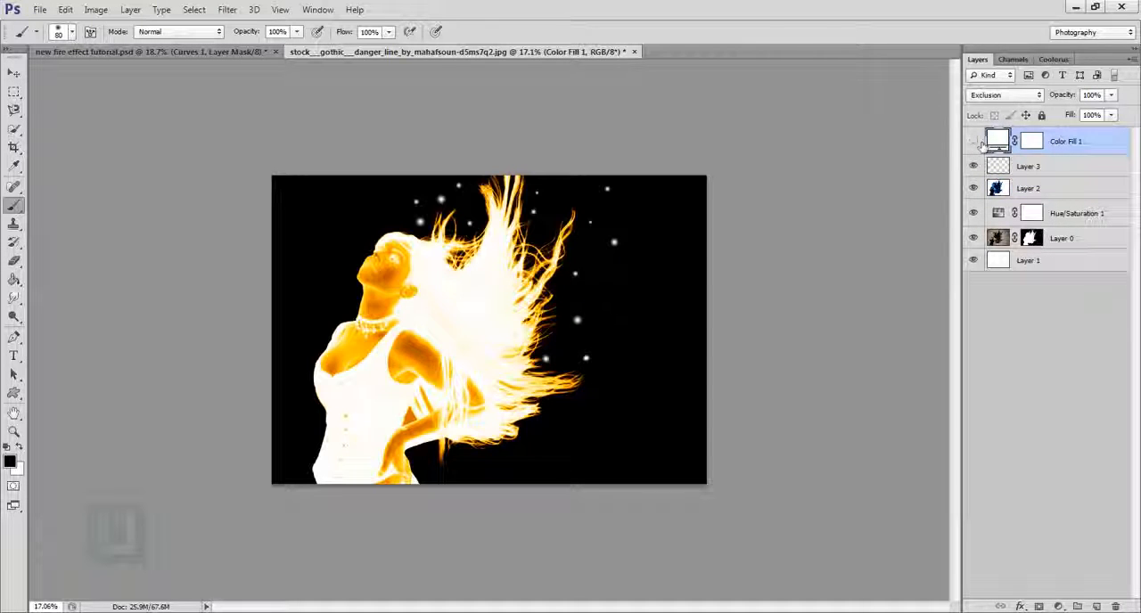
{"action": "left_click", "coordinate": [973, 141]}
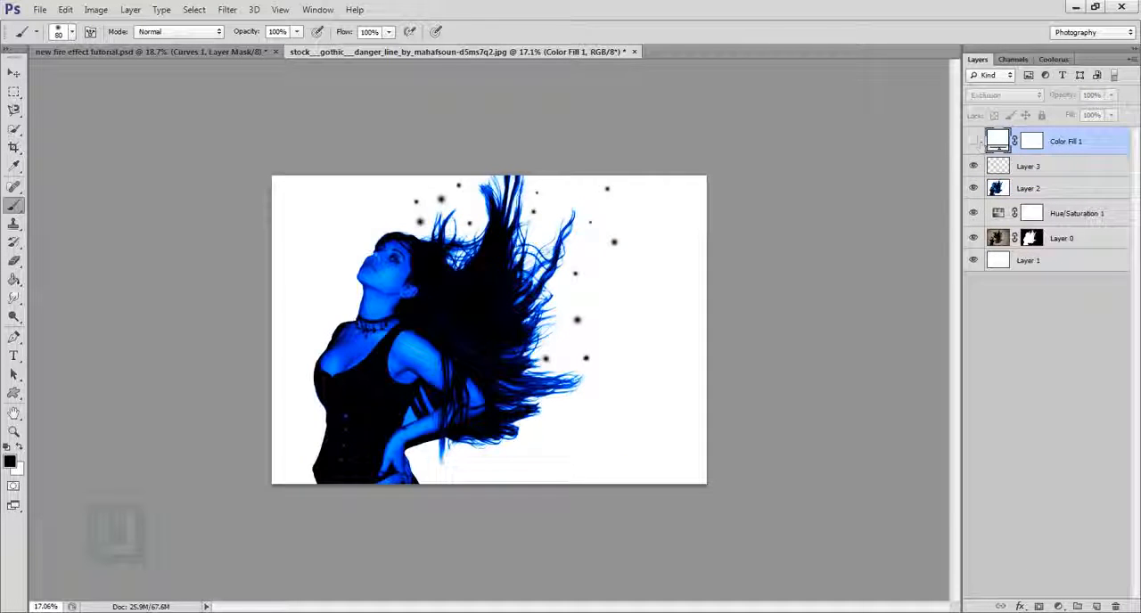
{"action": "left_click", "coordinate": [973, 141]}
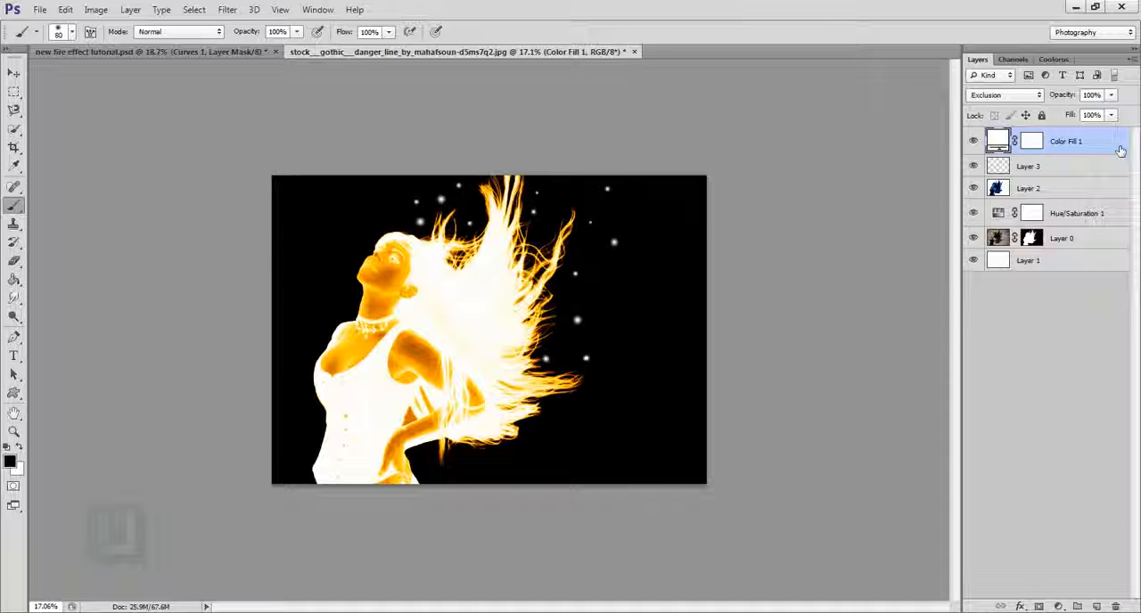
- Set the hue of the Hue/Saturation 1 adjustment layer to 211
{"action": "double_click", "coordinate": [1004, 214]}
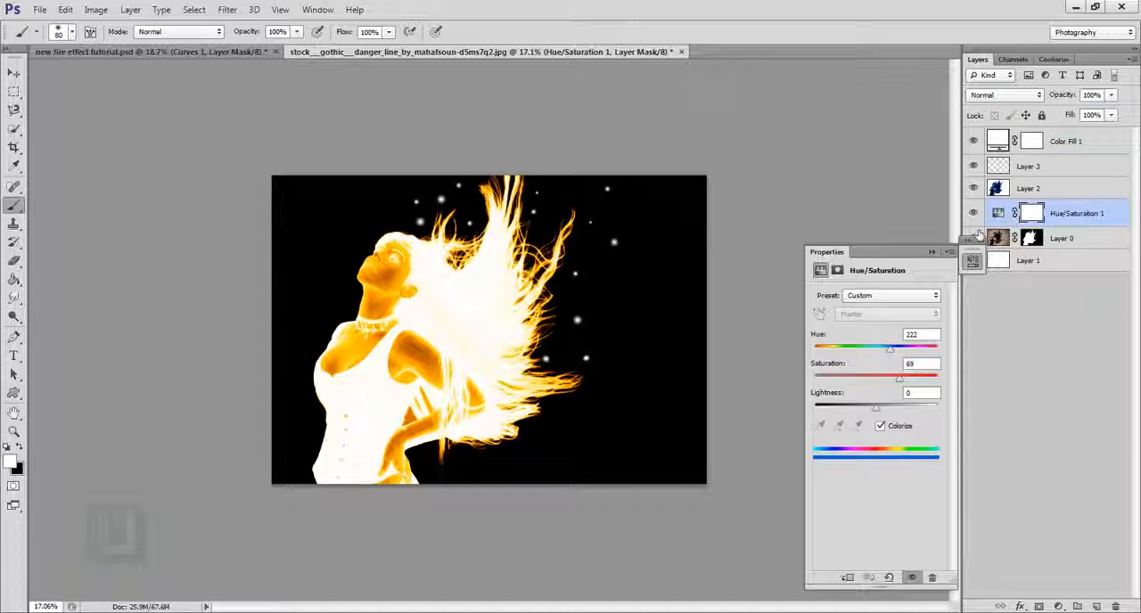
{"action": "left_click_drag", "start_coordinate": [892, 354], "coordinate": [887, 355]}
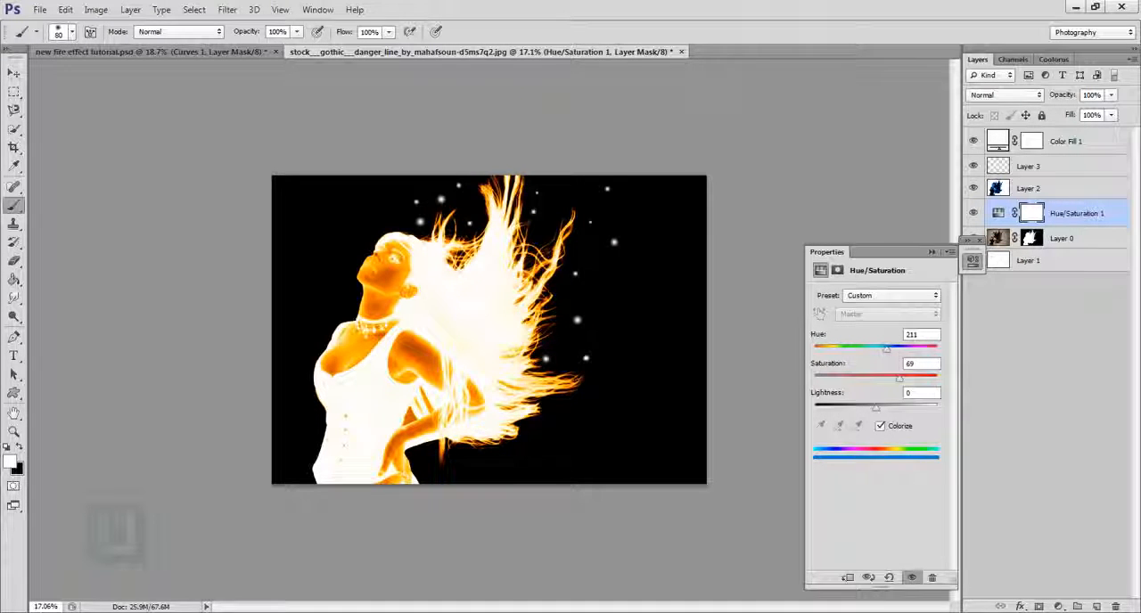
{"action": "left_click", "coordinate": [932, 251]}
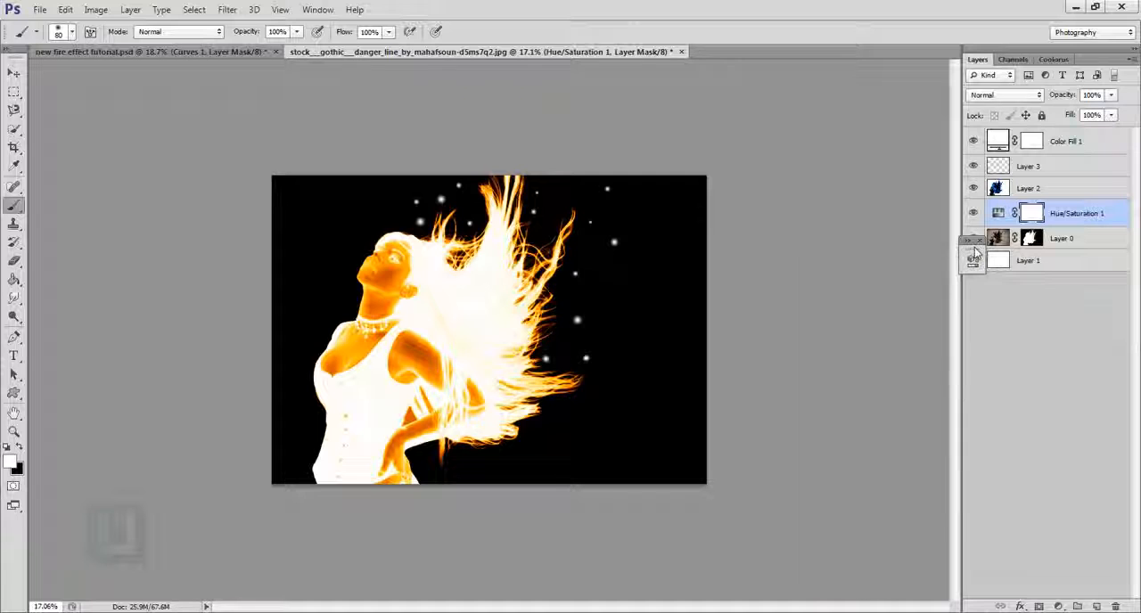
- Add a new layer above Color Fill 1, load Layer 0's mask as a selection and invert it to select the background
{"action": "left_click", "coordinate": [1101, 141]}
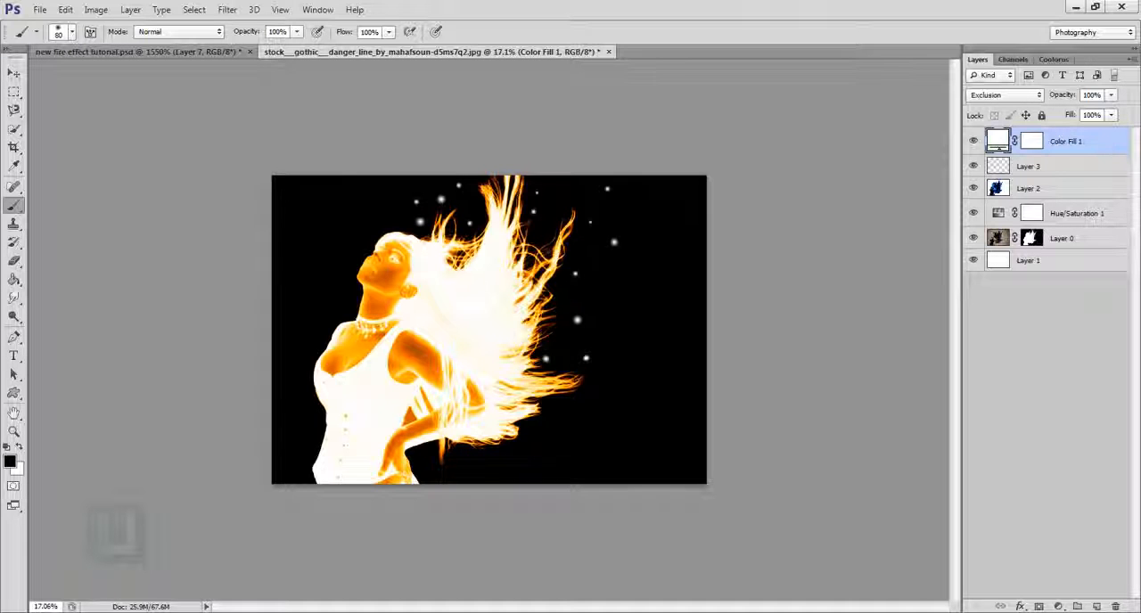
{"action": "left_click", "coordinate": [1097, 607]}
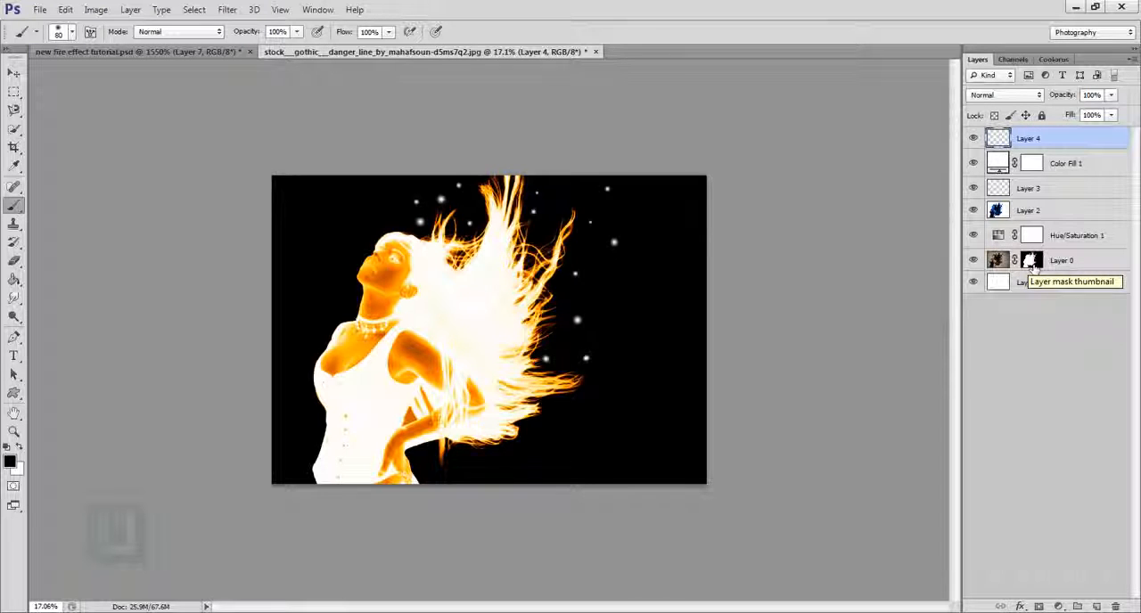
{"action": "key", "text": "ctrl"}
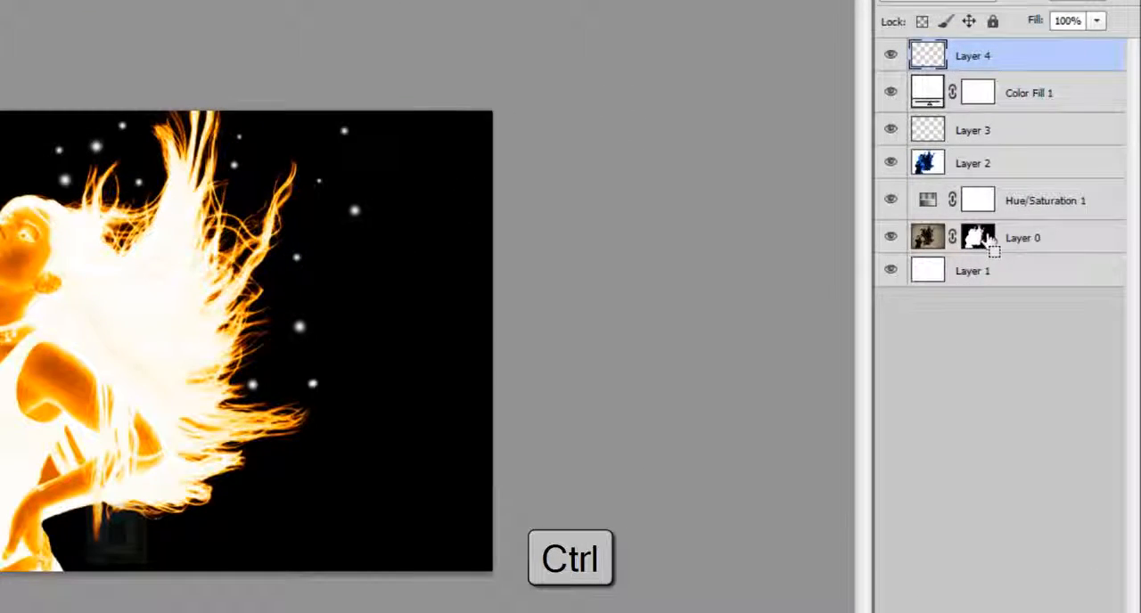
{"action": "left_click", "coordinate": [978, 237], "text": "ctrl"}
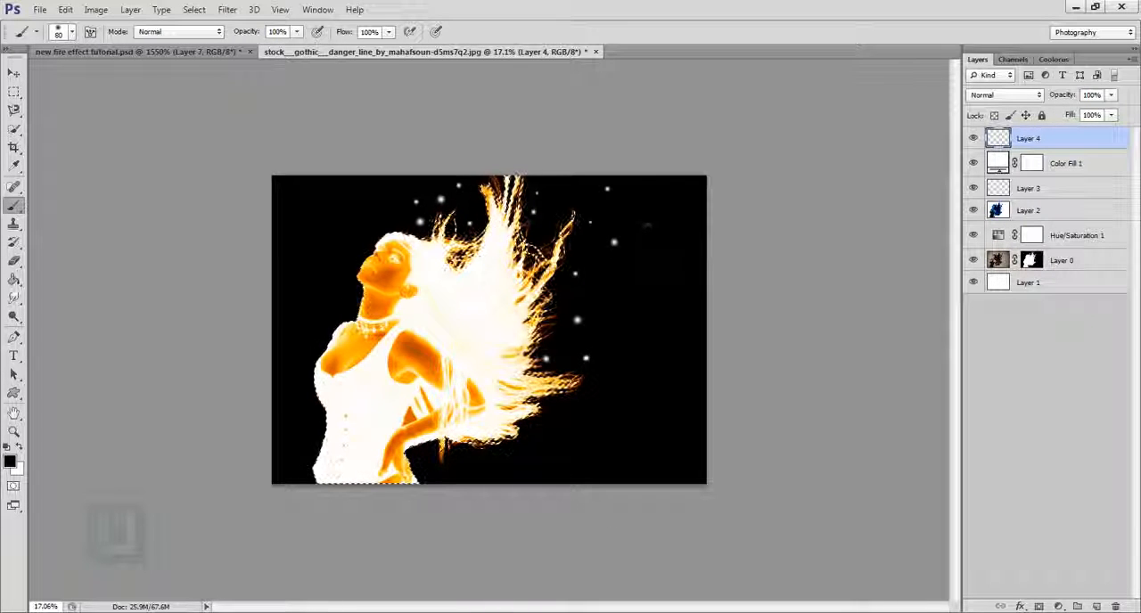
{"action": "left_click", "coordinate": [194, 10]}
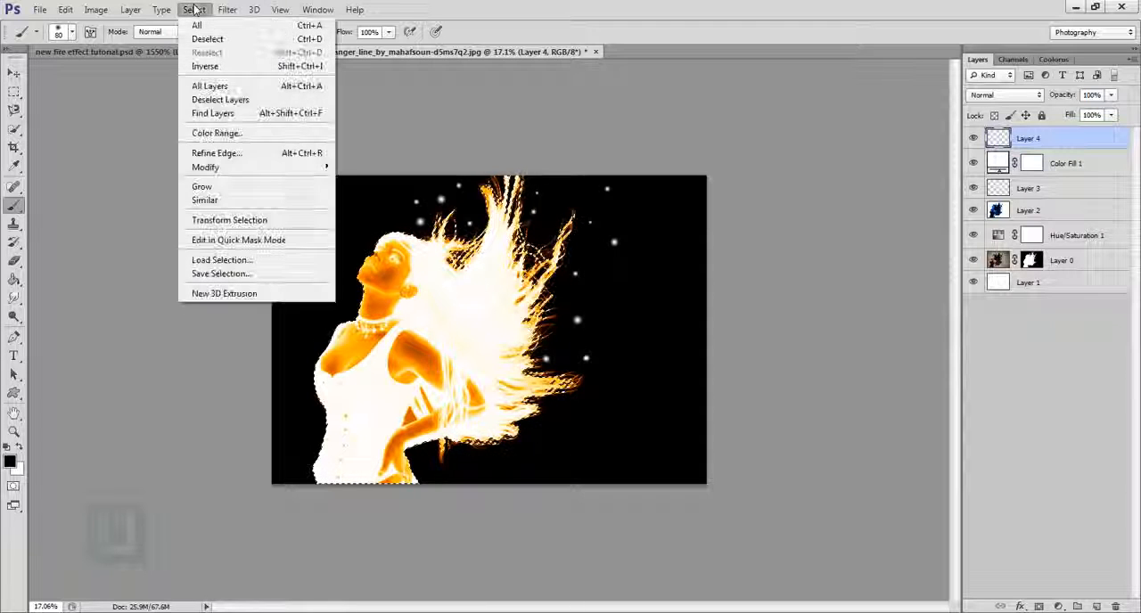
{"action": "left_click", "coordinate": [208, 66]}
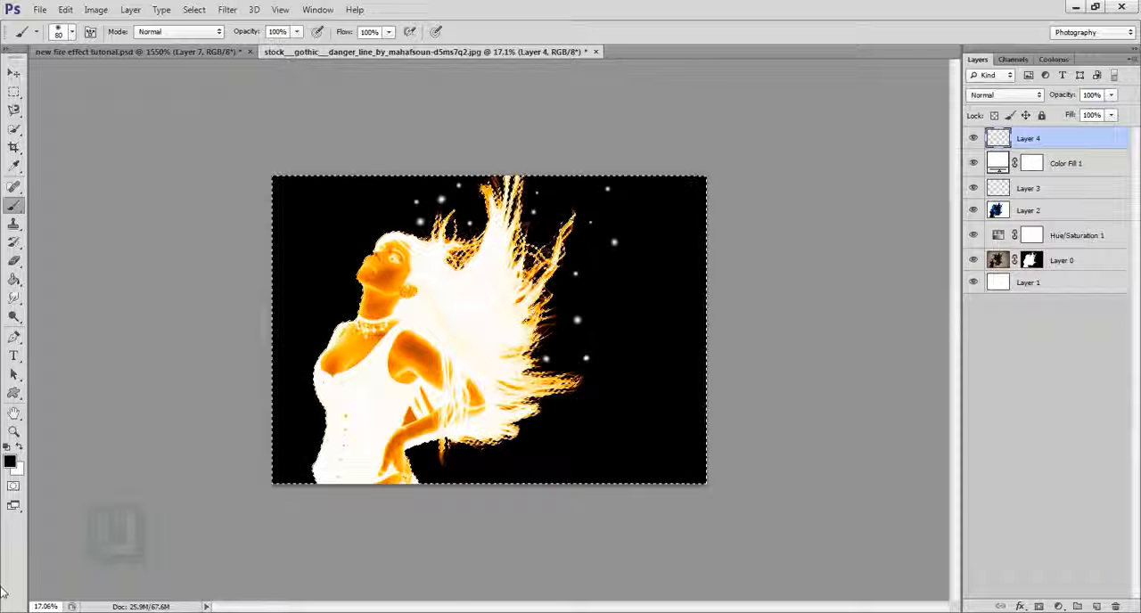
- Set the foreground color to orange e85200
{"action": "left_click", "coordinate": [11, 467]}
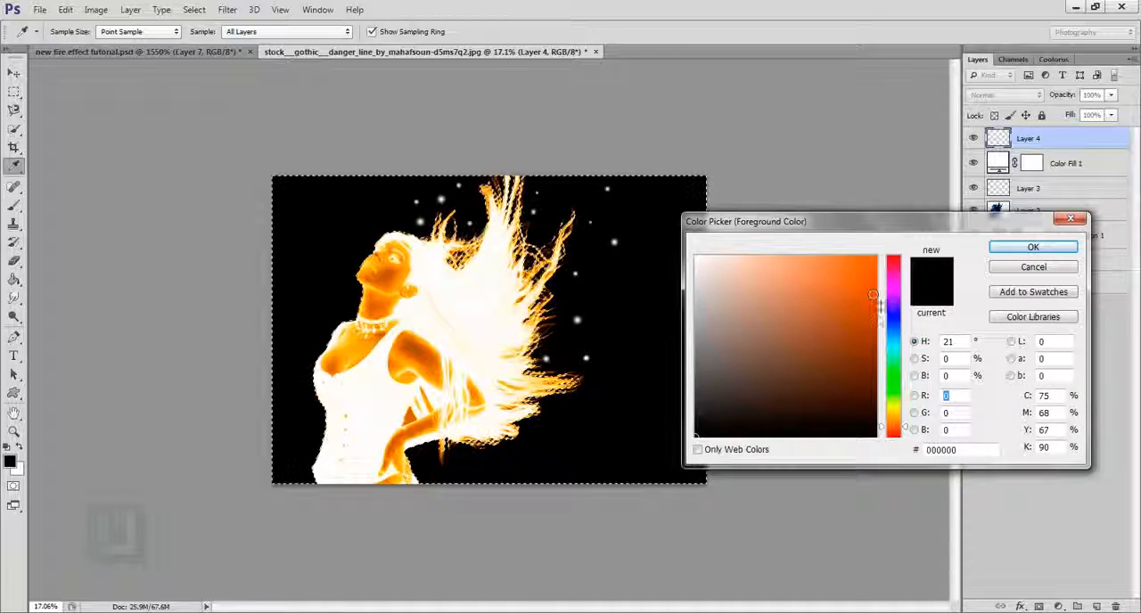
{"action": "left_click", "coordinate": [505, 437]}
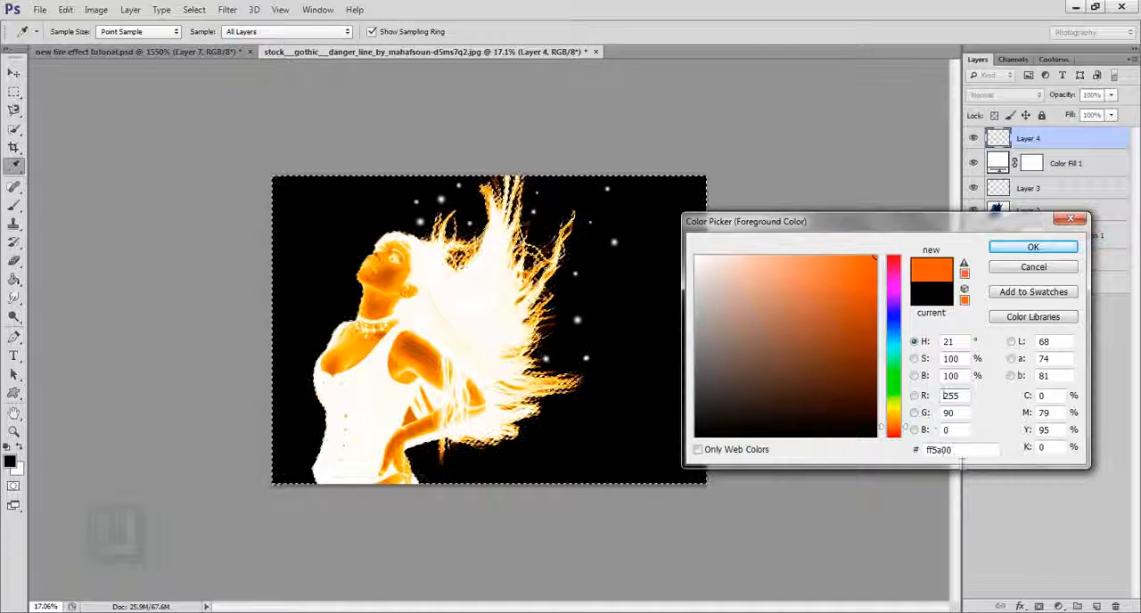
{"action": "left_click_drag", "start_coordinate": [961, 453], "coordinate": [833, 450]}
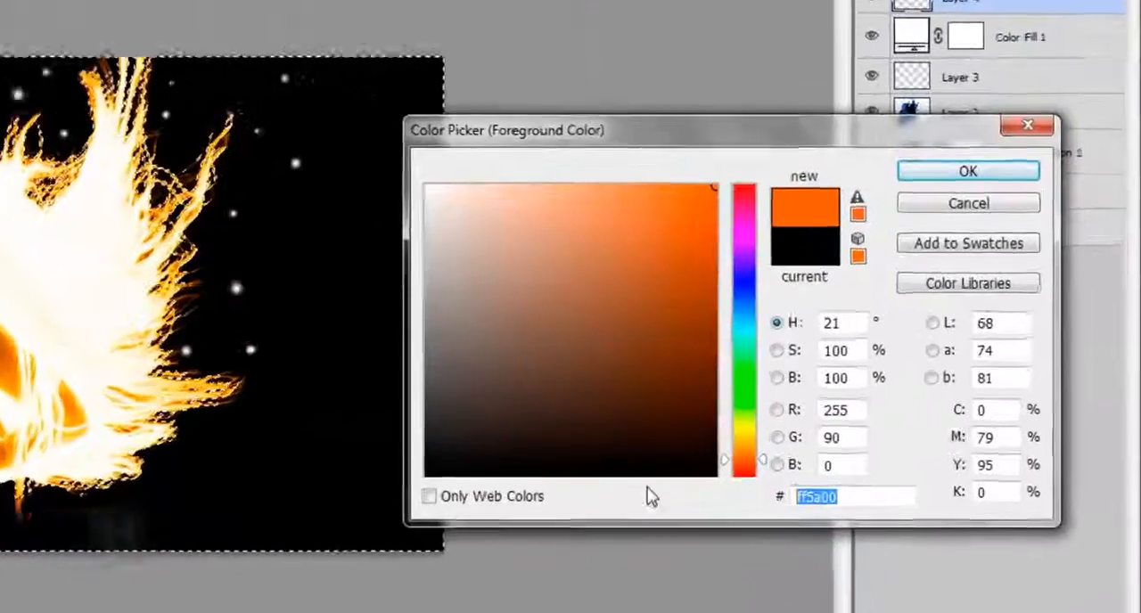
{"action": "type", "text": "e85200"}
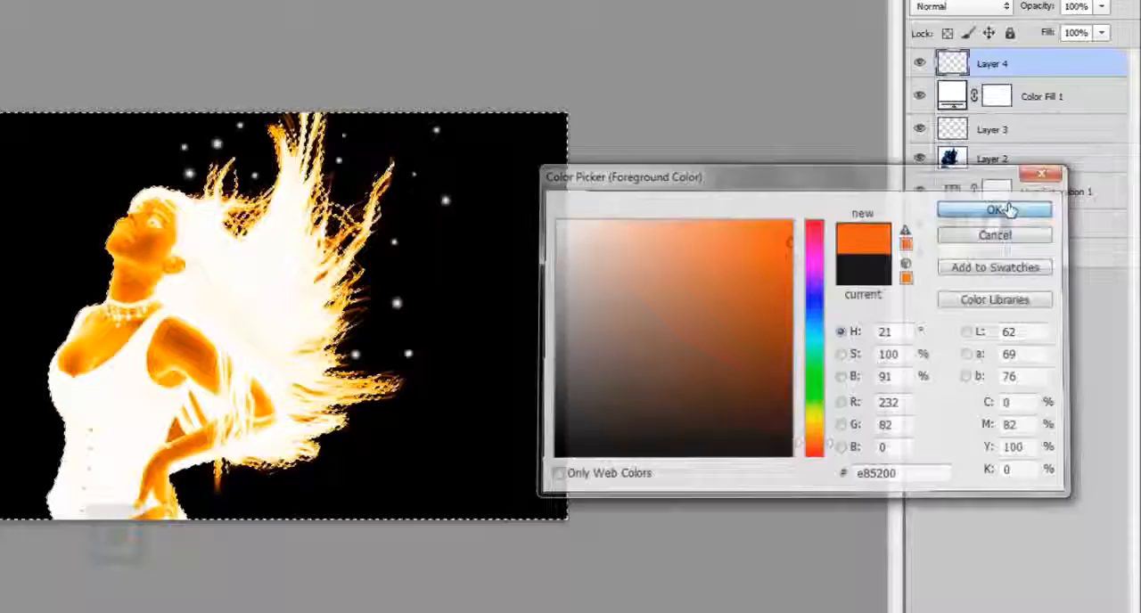
{"action": "left_click", "coordinate": [942, 140]}
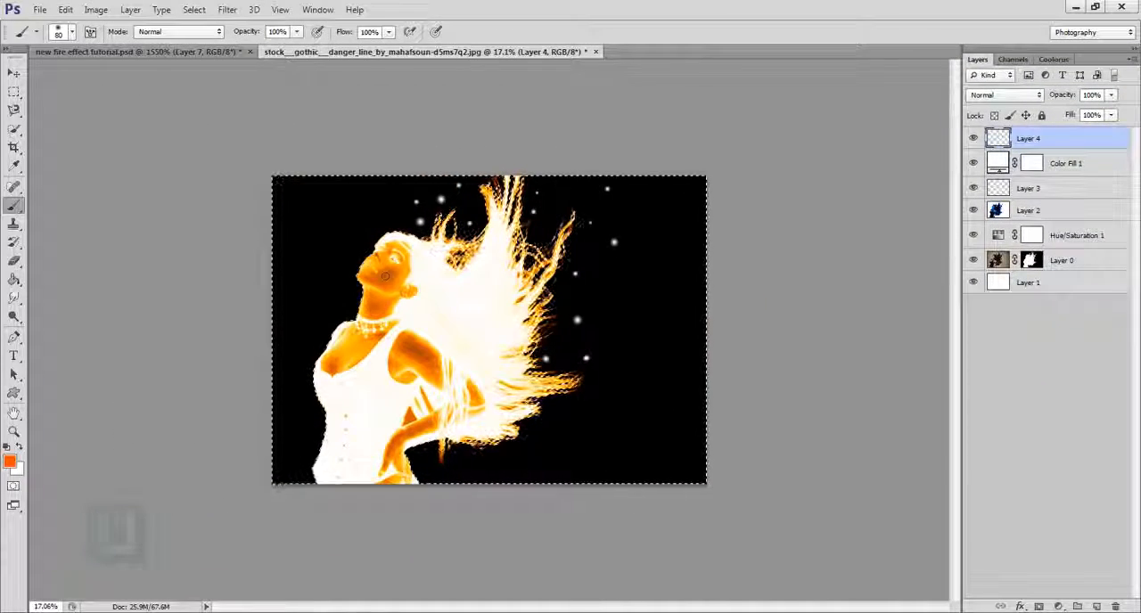
- Paint a soft orange glow around the woman on Layer 4 with a 3200 px brush, and deselect
{"action": "right_click", "coordinate": [447, 280]}
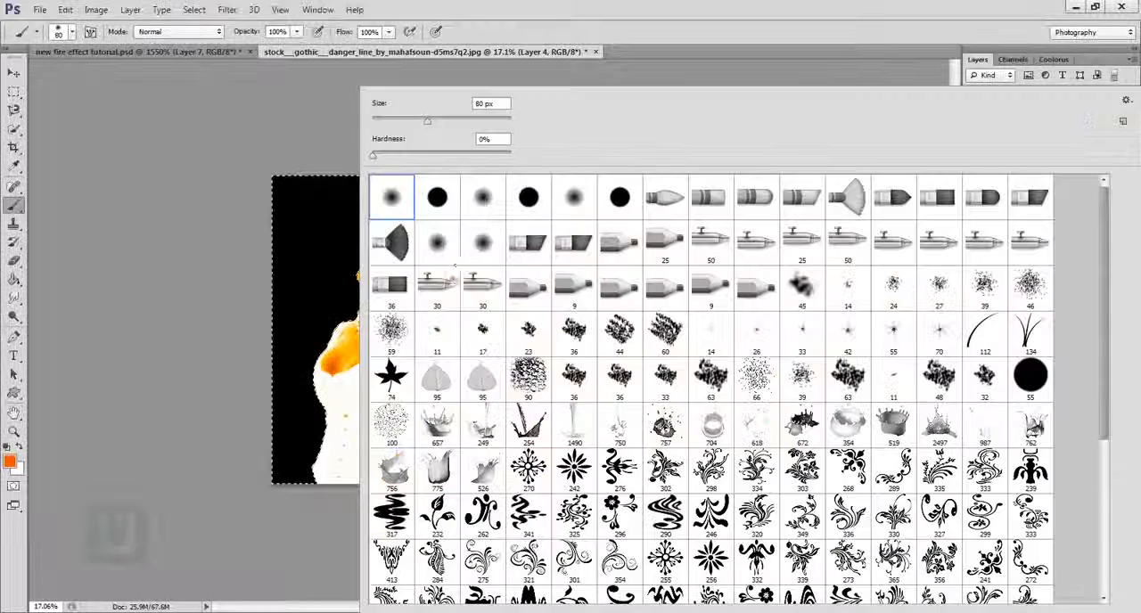
{"action": "left_click", "coordinate": [491, 119]}
{"action": "type", "text": "500"}
{"action": "key", "text": "Return"}
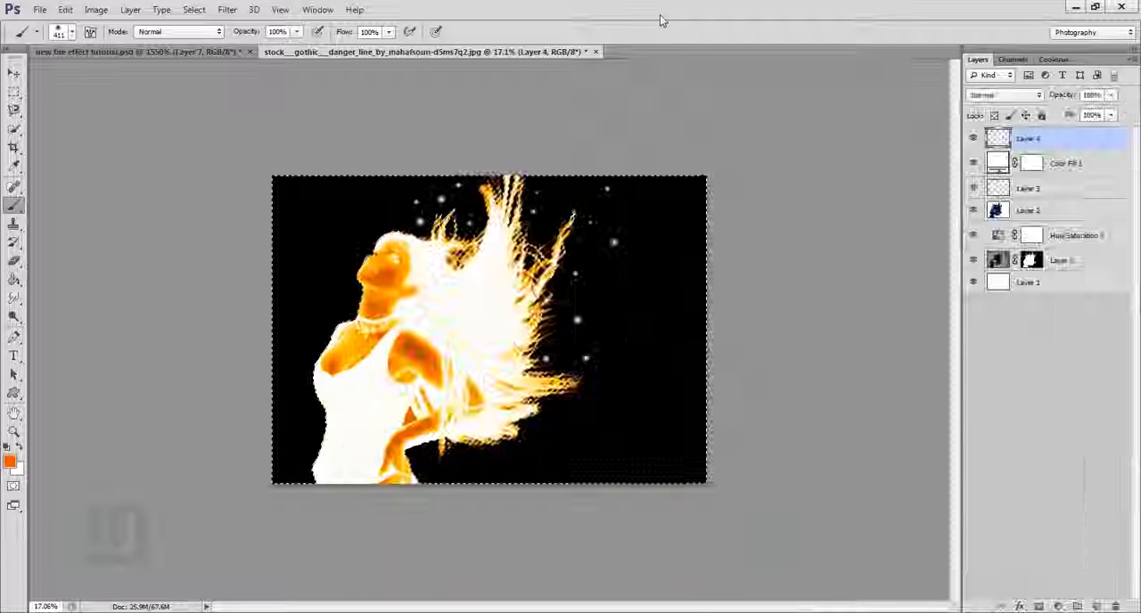
{"action": "key", "text": "bracketright"}
{"action": "key", "text": "bracketright"}
{"action": "key", "text": "bracketright"}
{"action": "key", "text": "bracketright"}
{"action": "key", "text": "bracketright"}
{"action": "key", "text": "bracketright"}
{"action": "key", "text": "bracketright"}
{"action": "key", "text": "bracketright"}
{"action": "key", "text": "bracketright"}
{"action": "key", "text": "bracketright"}
{"action": "key", "text": "bracketright"}
{"action": "key", "text": "bracketright"}
{"action": "key", "text": "bracketright"}
{"action": "key", "text": "bracketright"}
{"action": "key", "text": "bracketright"}
{"action": "key", "text": "bracketright"}
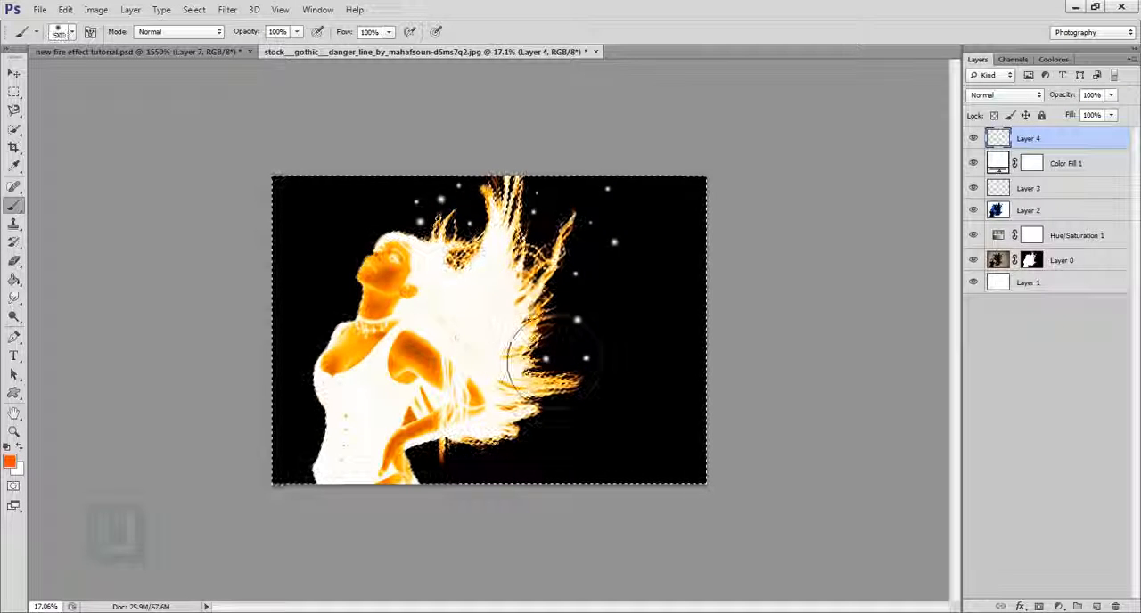
{"action": "key", "text": "bracketright"}
{"action": "key", "text": "bracketright"}
{"action": "key", "text": "bracketright"}
{"action": "key", "text": "bracketright"}
{"action": "key", "text": "bracketright"}
{"action": "key", "text": "bracketright"}
{"action": "key", "text": "bracketright"}
{"action": "key", "text": "bracketright"}
{"action": "key", "text": "bracketright"}
{"action": "key", "text": "bracketright"}
{"action": "key", "text": "bracketright"}
{"action": "key", "text": "bracketright"}
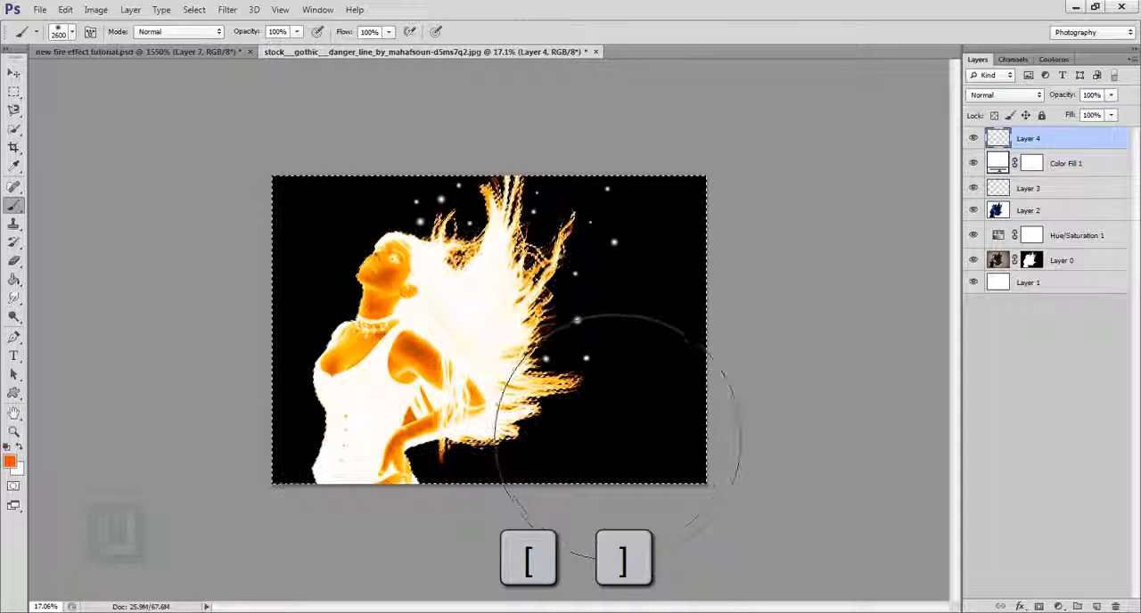
{"action": "key", "text": "bracketleft"}
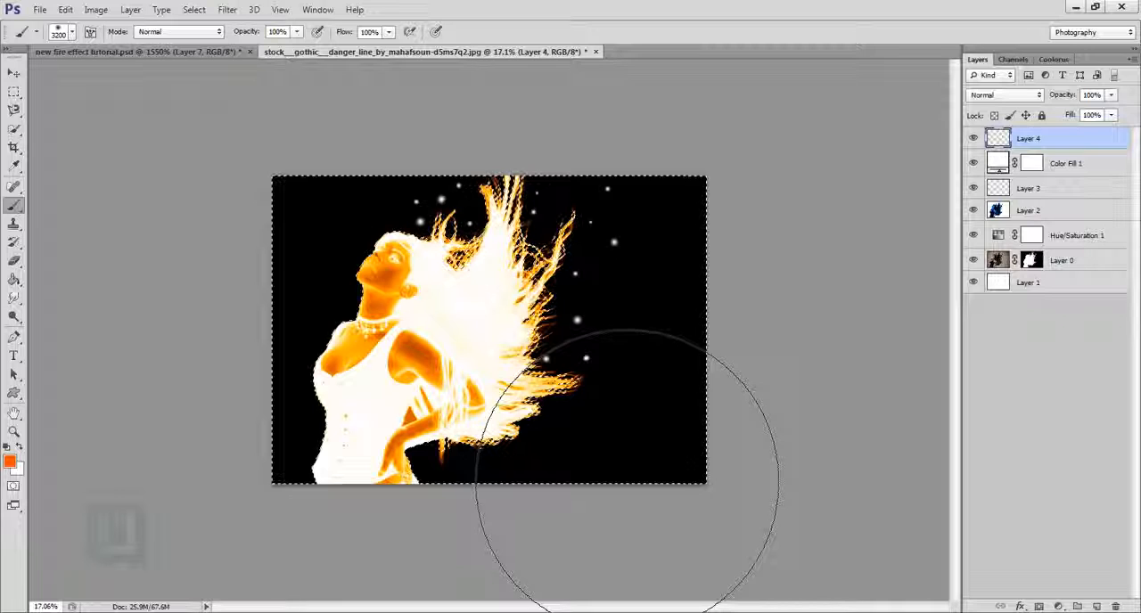
{"action": "left_click_drag", "start_coordinate": [627, 477], "coordinate": [611, 496]}
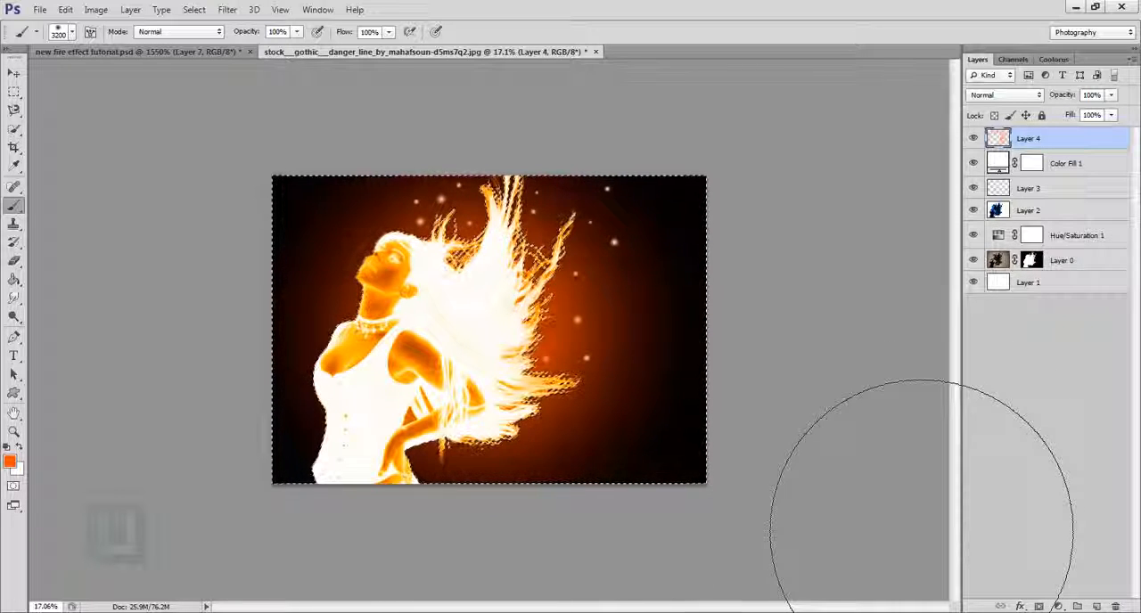
{"action": "left_click", "coordinate": [193, 9]}
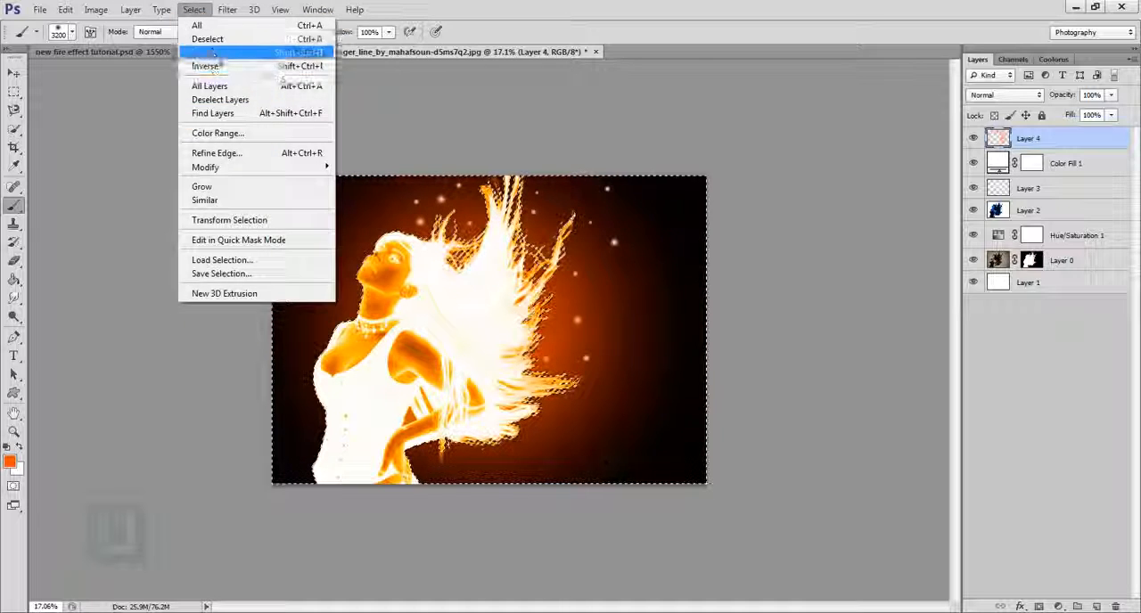
{"action": "left_click", "coordinate": [207, 39]}
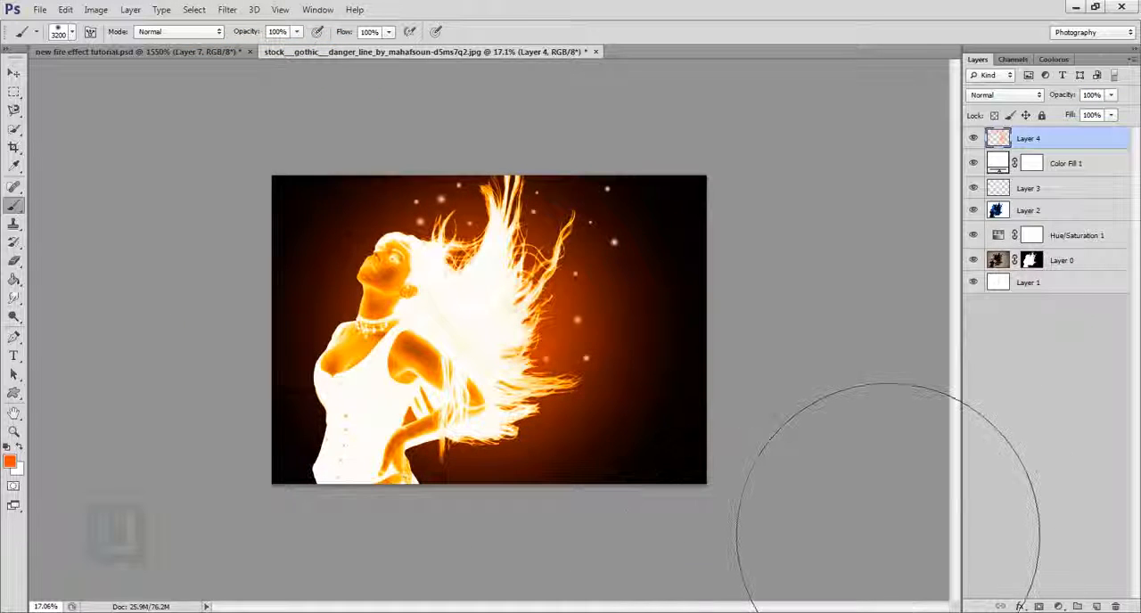
- Apply a Hue/Saturation adjustment to Layer 4 with hue +2 and saturation +10
{"action": "scroll", "coordinate": [888, 534], "scroll_direction": "down", "scroll_amount": 3}
{"action": "scroll", "coordinate": [825, 469], "scroll_direction": "up", "scroll_amount": 1}
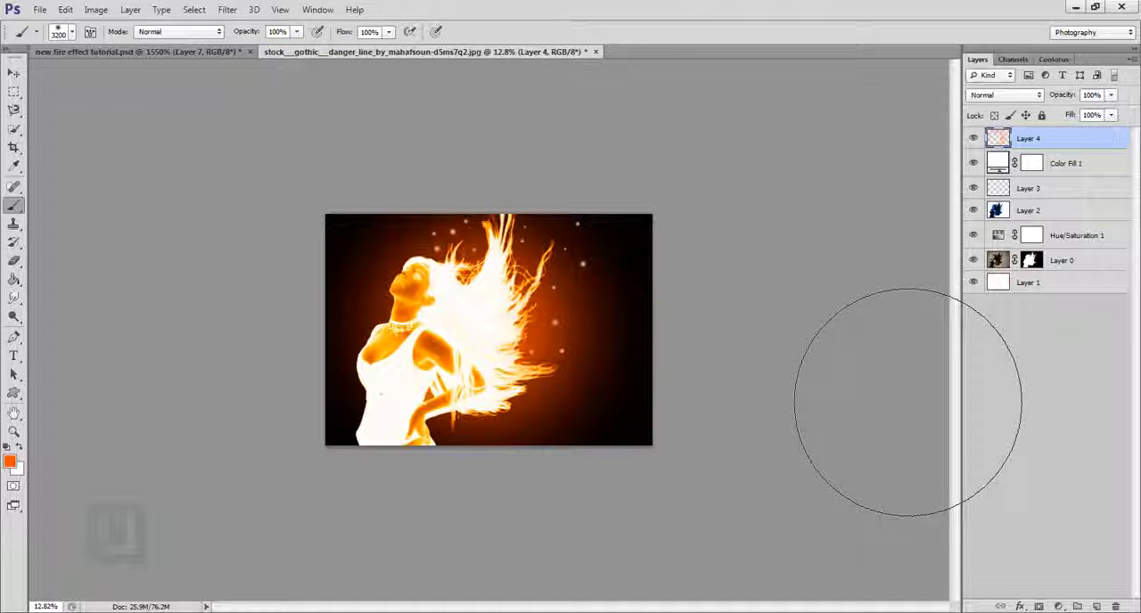
{"action": "scroll", "coordinate": [878, 401], "scroll_direction": "up", "scroll_amount": 1}
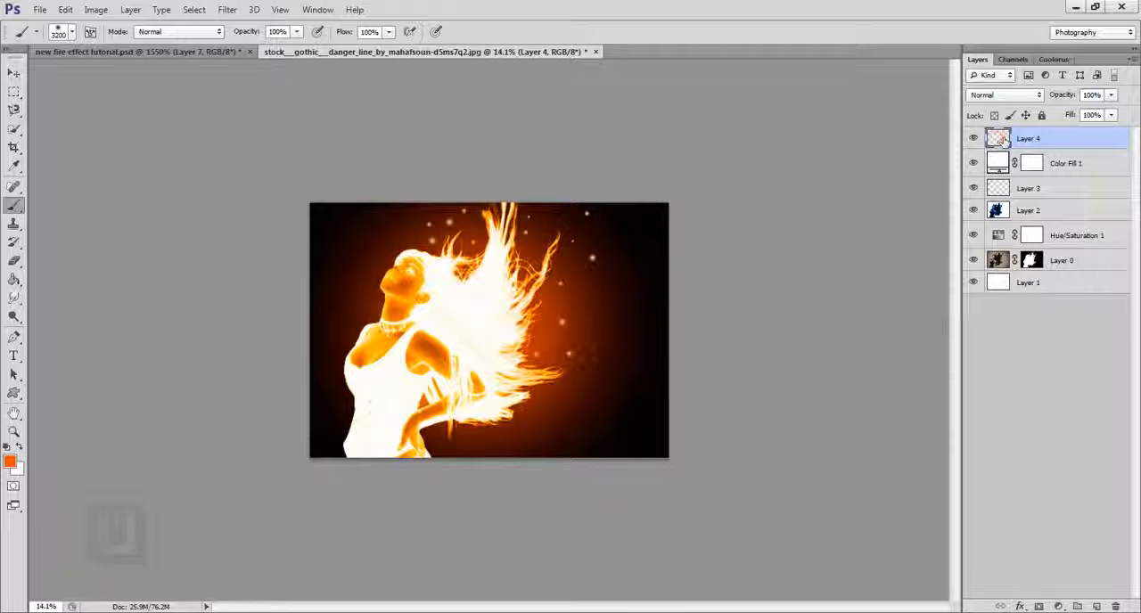
{"action": "left_click", "coordinate": [95, 9]}
{"action": "mouse_move", "coordinate": [117, 45]}
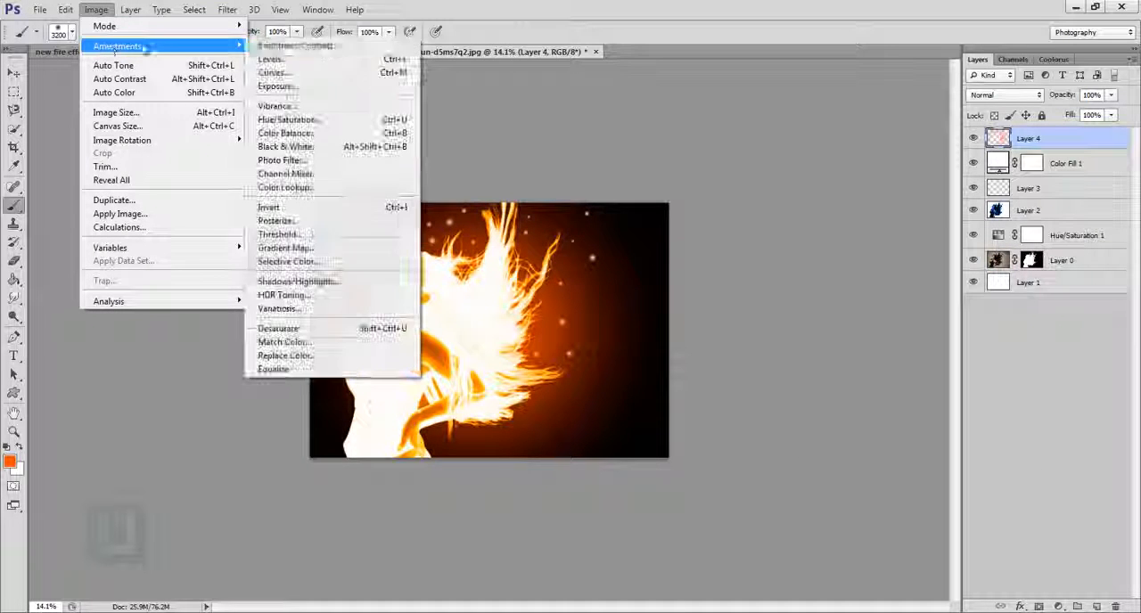
{"action": "left_click", "coordinate": [406, 118]}
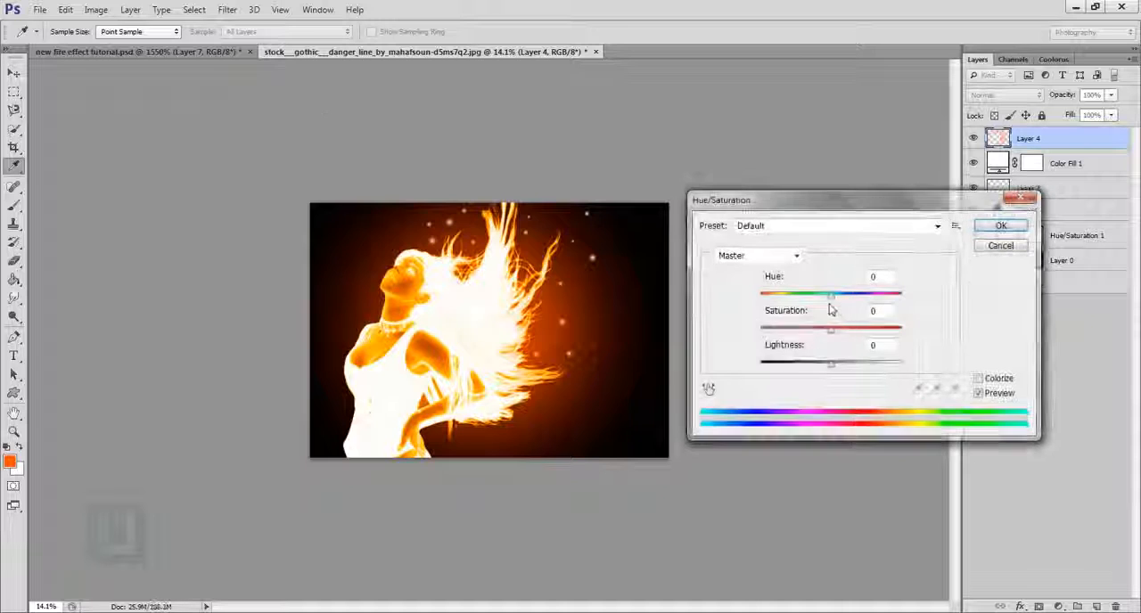
{"action": "mouse_move", "coordinate": [829, 302]}
{"action": "left_mouse_down"}
{"action": "mouse_move", "coordinate": [814, 301]}
{"action": "mouse_move", "coordinate": [831, 302]}
{"action": "left_mouse_up"}
{"action": "left_click_drag", "start_coordinate": [830, 329], "coordinate": [840, 333]}
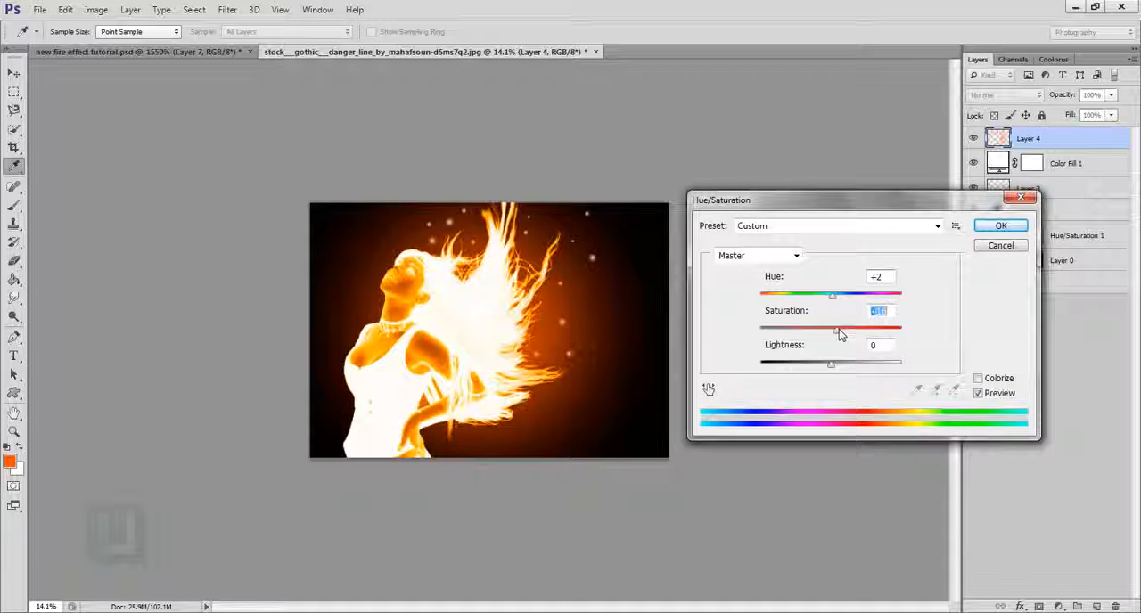
{"action": "left_click", "coordinate": [1000, 225]}
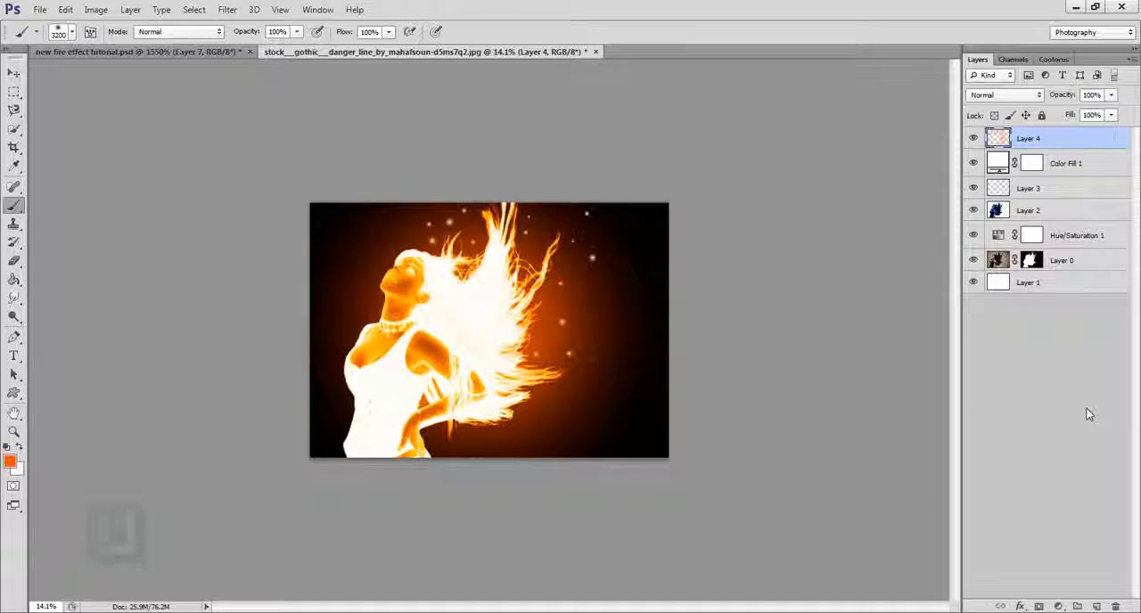
- Load Layer 0's mask as a selection and add an orange e85200 Solid Color fill layer above Layer 4
{"action": "left_click", "coordinate": [1031, 260], "text": "ctrl"}
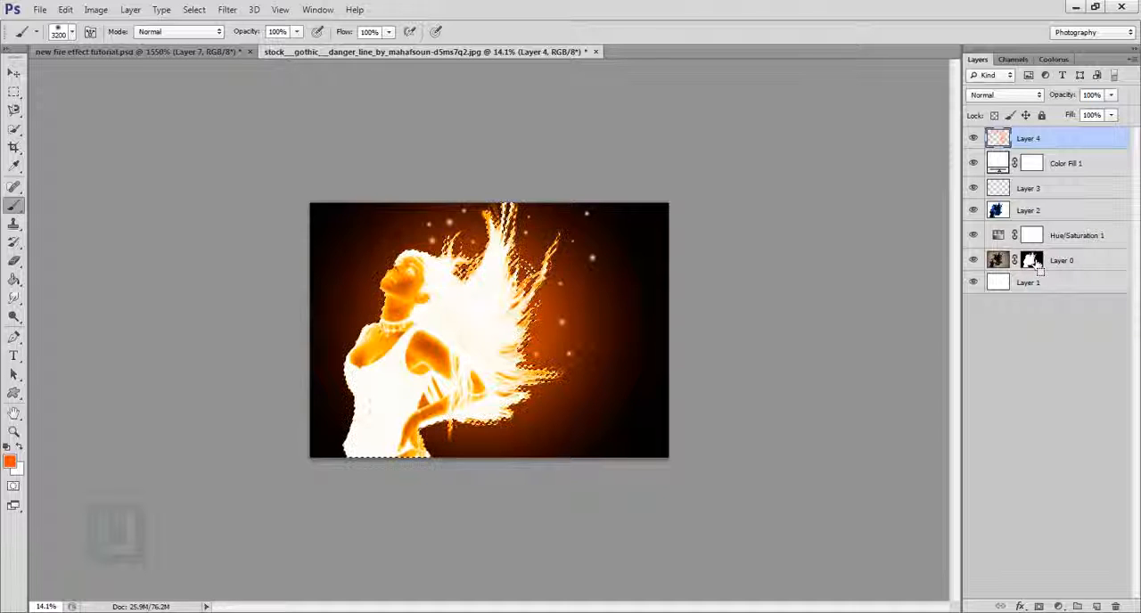
{"action": "left_click", "coordinate": [1059, 606]}
{"action": "left_click", "coordinate": [1040, 292]}
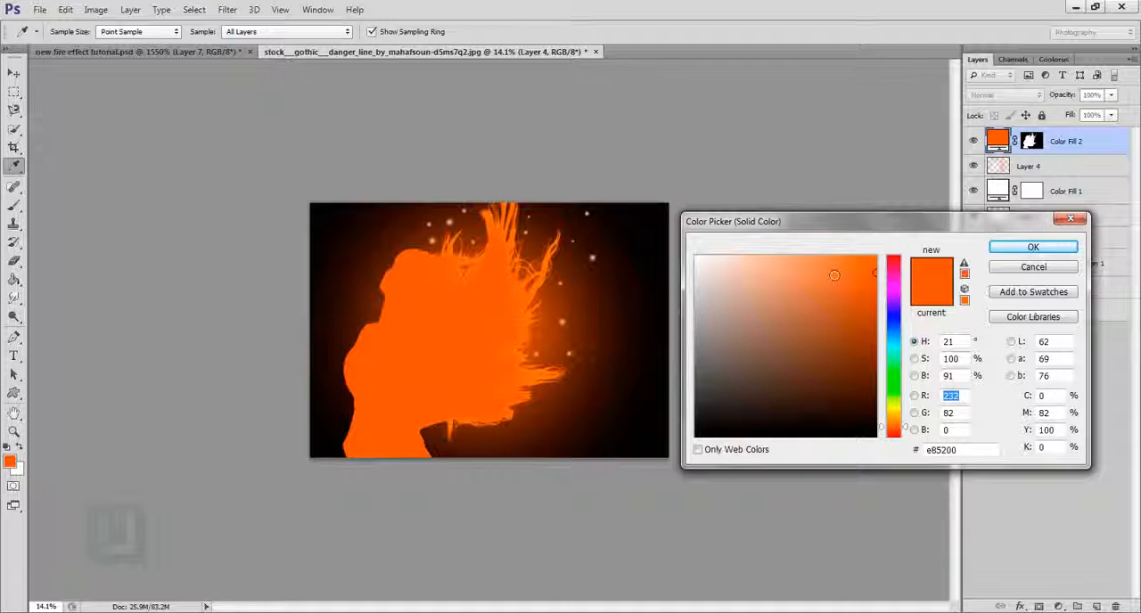
{"action": "left_click", "coordinate": [1002, 249]}
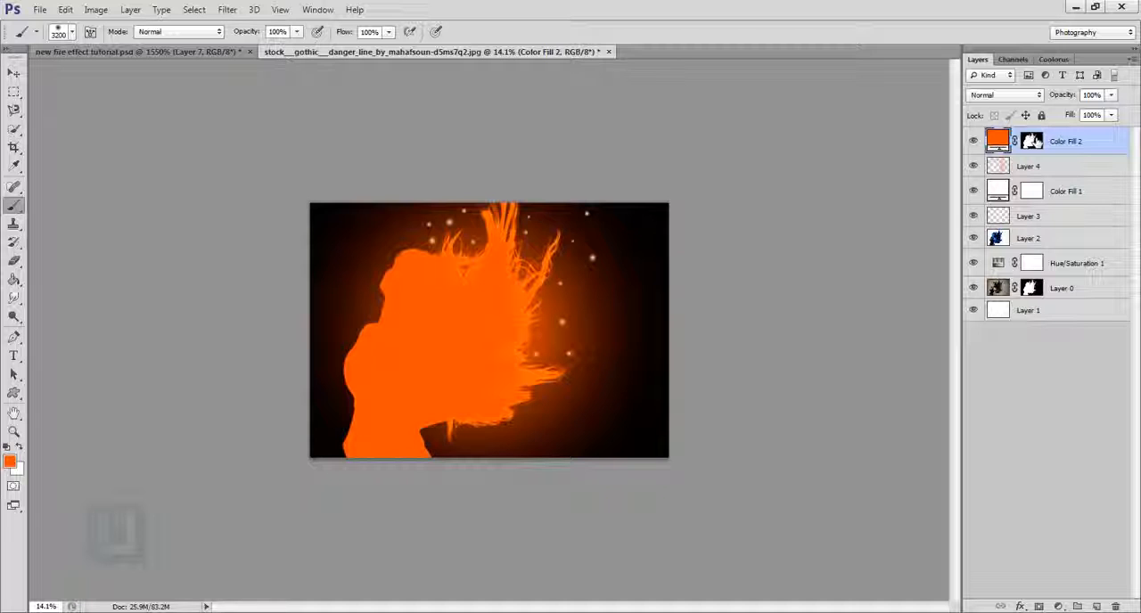
- Set the blend mode of Color Fill 2 to Soft Light and compare the image with the layer hidden and shown
{"action": "left_click", "coordinate": [1009, 96]}
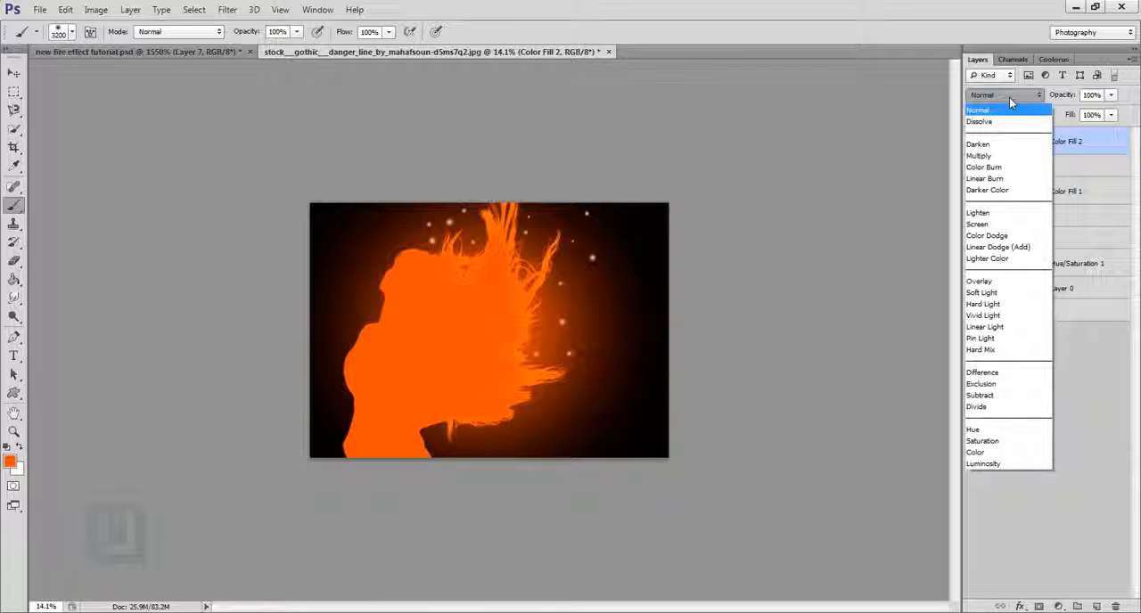
{"action": "left_click", "coordinate": [981, 292]}
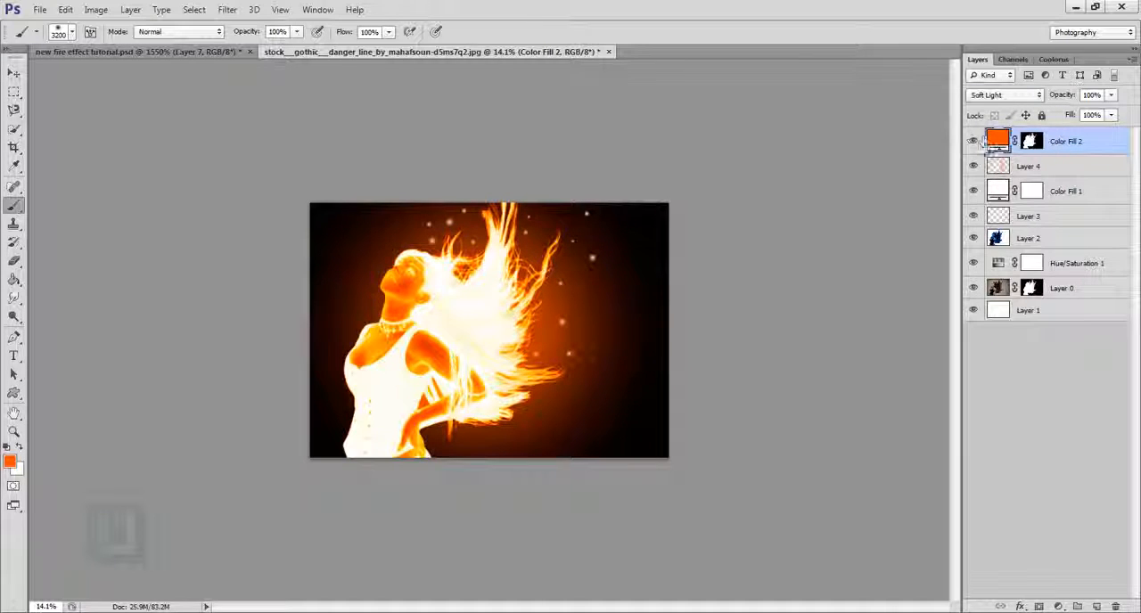
{"action": "left_click", "coordinate": [973, 140]}
{"action": "left_click", "coordinate": [974, 141]}
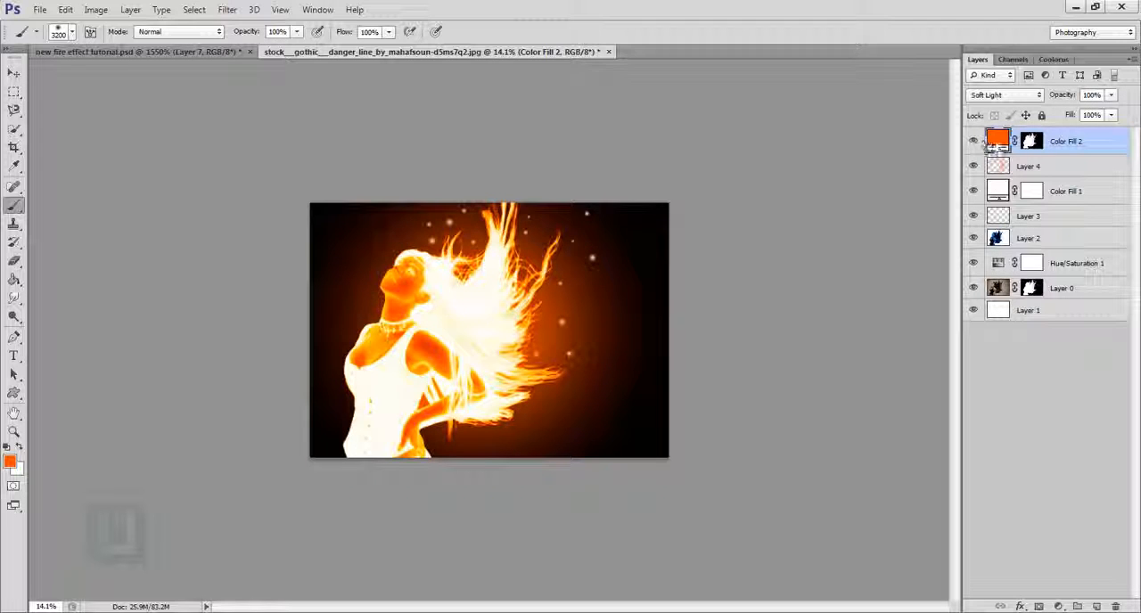
{"action": "double_click", "coordinate": [999, 143]}
{"action": "mouse_move", "coordinate": [874, 308]}
{"action": "left_mouse_down"}
{"action": "mouse_move", "coordinate": [863, 324]}
{"action": "mouse_move", "coordinate": [875, 265]}
{"action": "left_mouse_up"}
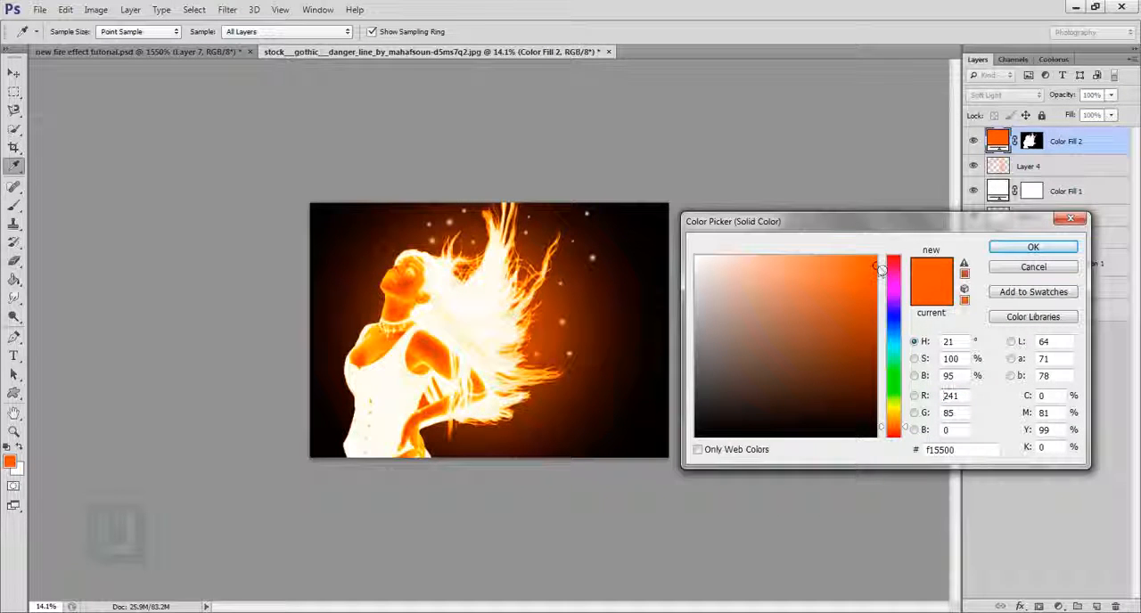
{"action": "left_click", "coordinate": [1019, 267]}
{"action": "key", "text": "b"}
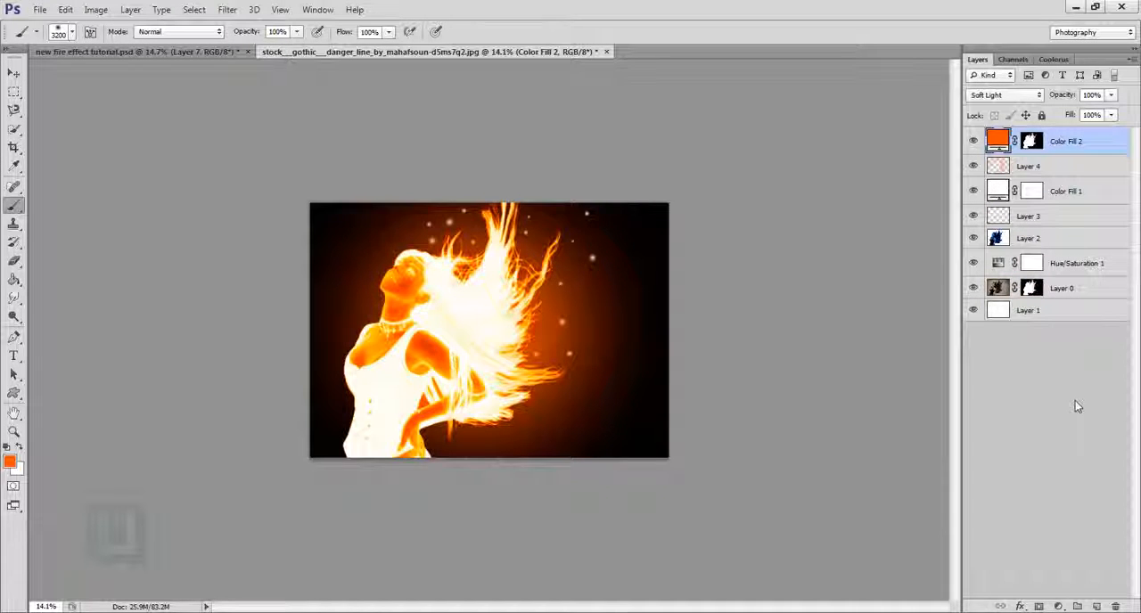
- Add a Curves adjustment layer on top, raise the RGB curve from input 112 to output 150, and compare the image without it
{"action": "left_click", "coordinate": [1058, 606]}
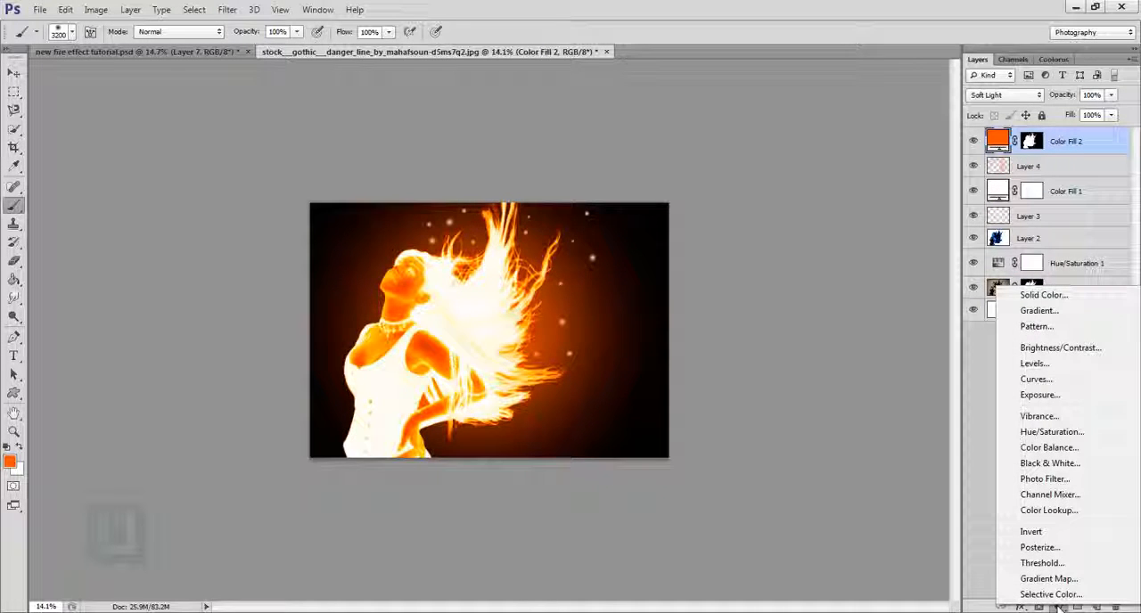
{"action": "left_click", "coordinate": [1035, 380]}
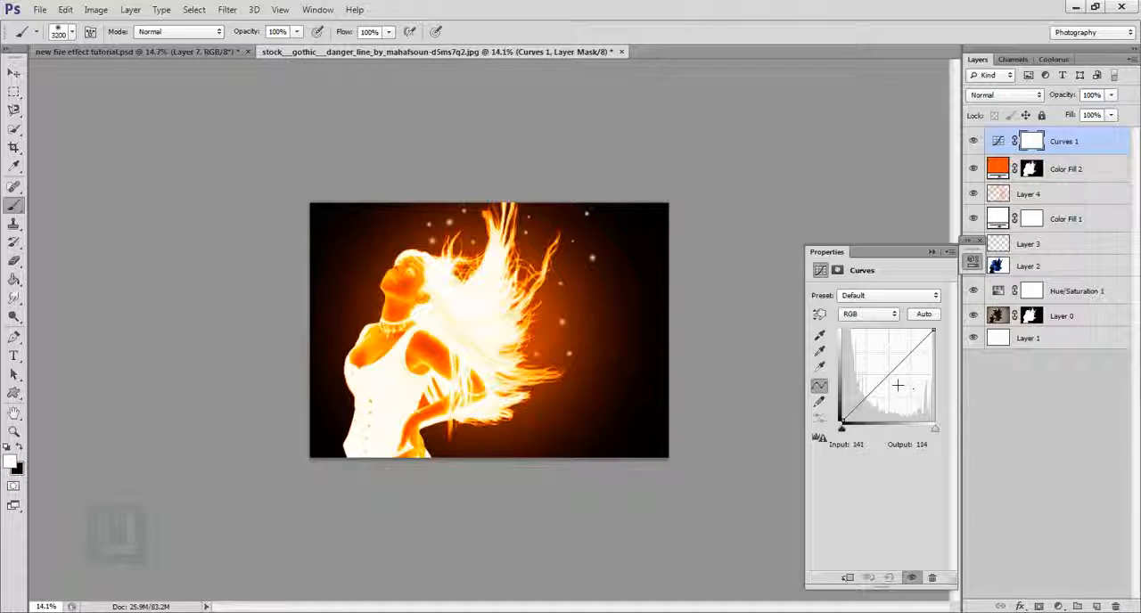
{"action": "mouse_move", "coordinate": [878, 387]}
{"action": "left_mouse_down"}
{"action": "mouse_move", "coordinate": [881, 368]}
{"action": "mouse_move", "coordinate": [903, 387]}
{"action": "mouse_move", "coordinate": [888, 372]}
{"action": "mouse_move", "coordinate": [899, 357]}
{"action": "mouse_move", "coordinate": [878, 347]}
{"action": "mouse_move", "coordinate": [888, 372]}
{"action": "left_mouse_up"}
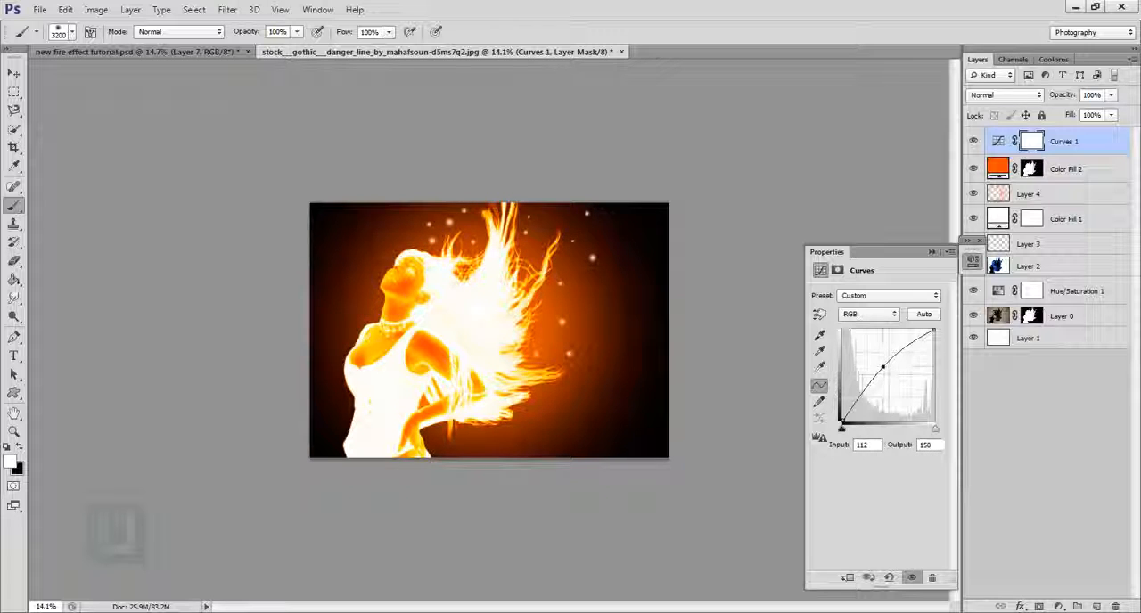
{"action": "left_click", "coordinate": [931, 252]}
{"action": "left_click", "coordinate": [974, 141]}
{"action": "left_click", "coordinate": [974, 141]}
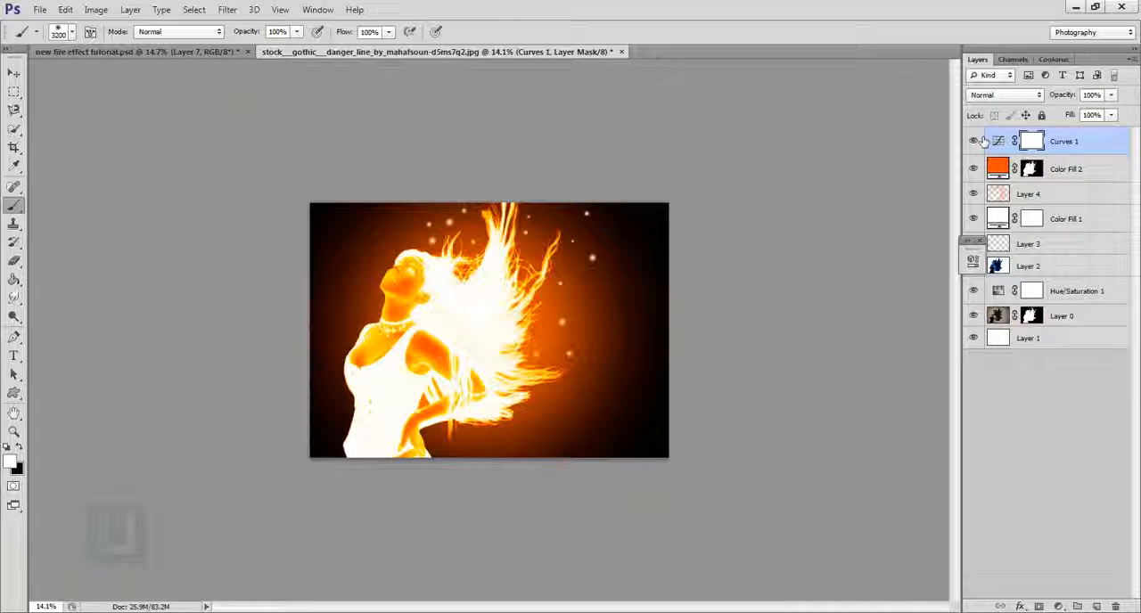